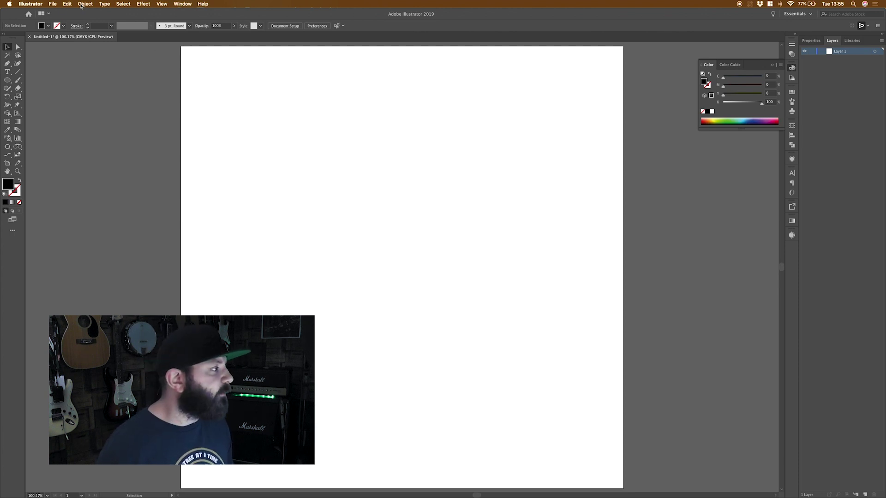
# Step: Keep the document in CMYK colour mode and set the fill to 50% black grey
pyautogui.click(52, 4)
pyautogui.moveTo(78, 157)
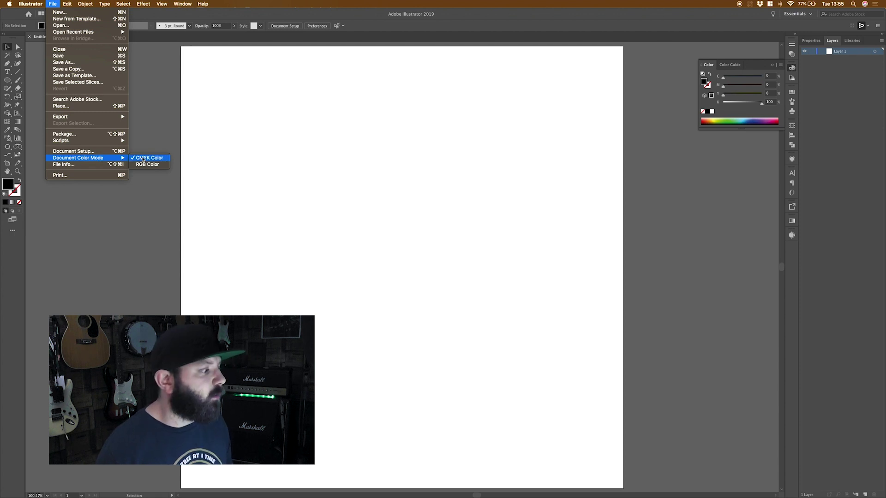
pyautogui.click(293, 182)
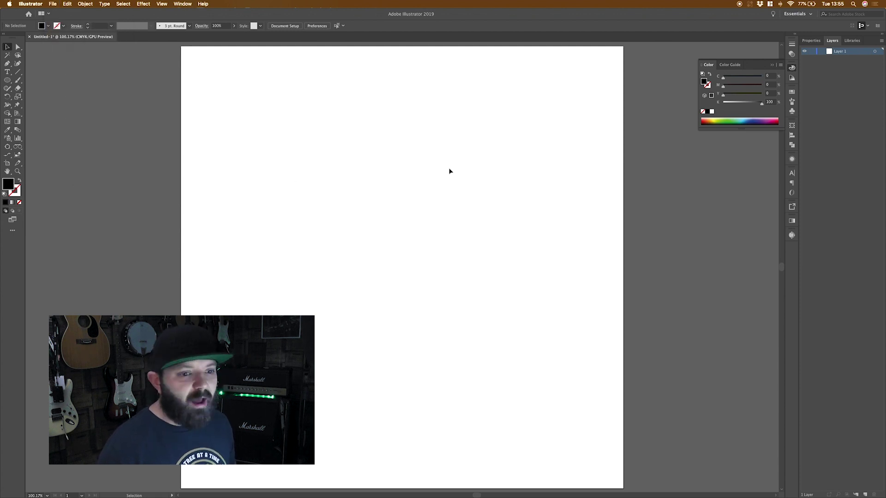
pyautogui.click(792, 70)
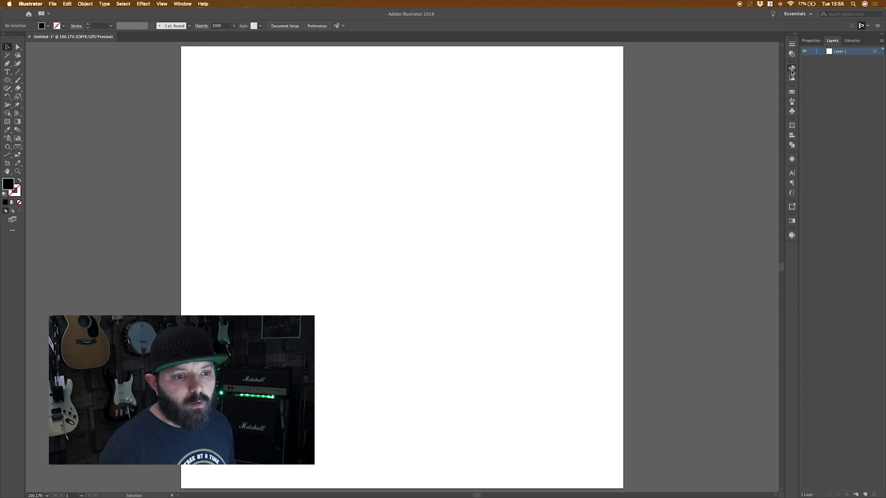
pyautogui.click(781, 67)
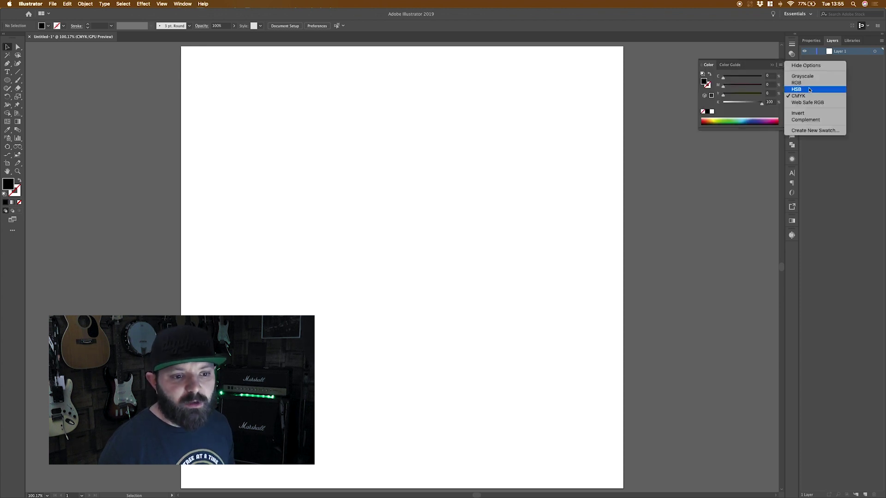
pyautogui.click(575, 130)
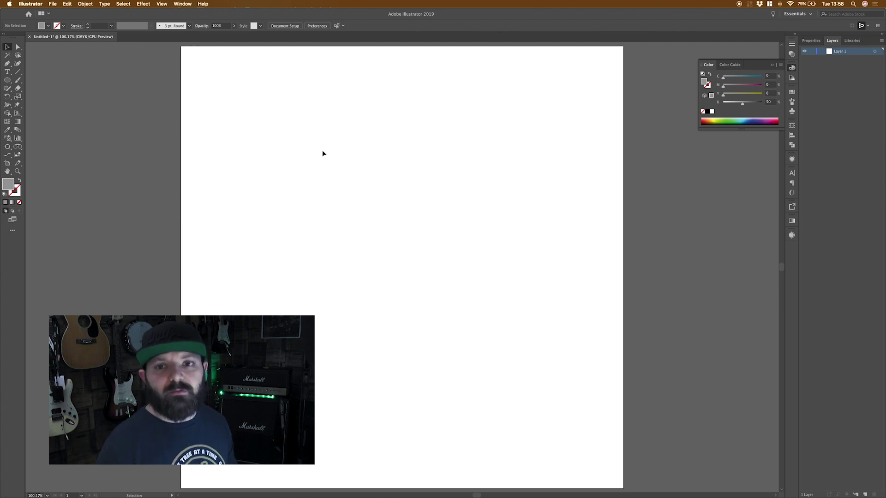
# Step: Draw a grey circle and Alt-drag a copy of it to the right
pyautogui.press('l')
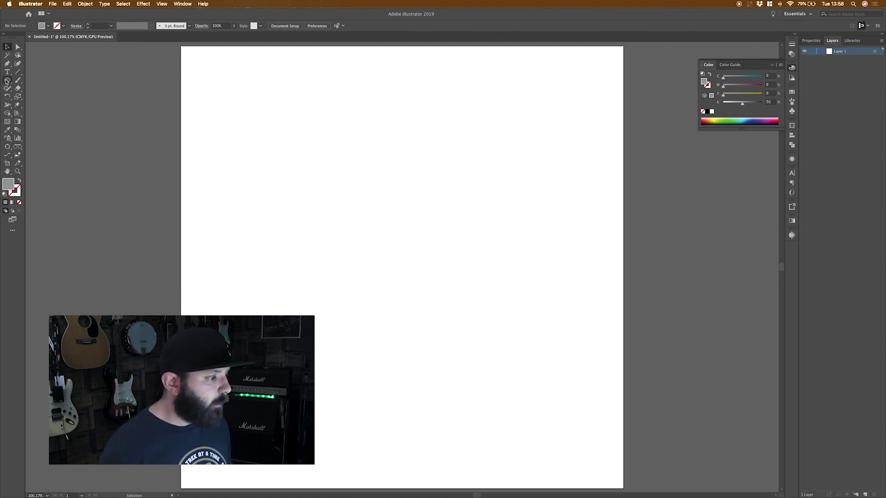
pyautogui.moveTo(311, 128); pyautogui.dragTo(366, 182)
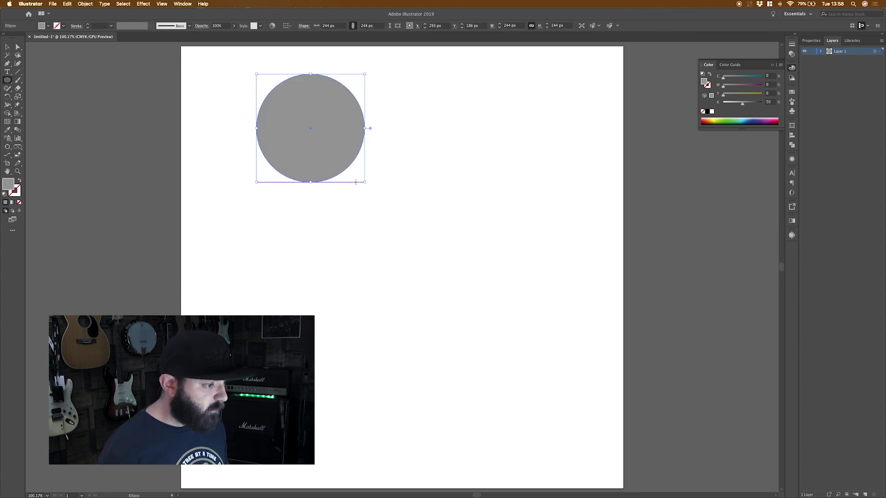
pyautogui.press('v')
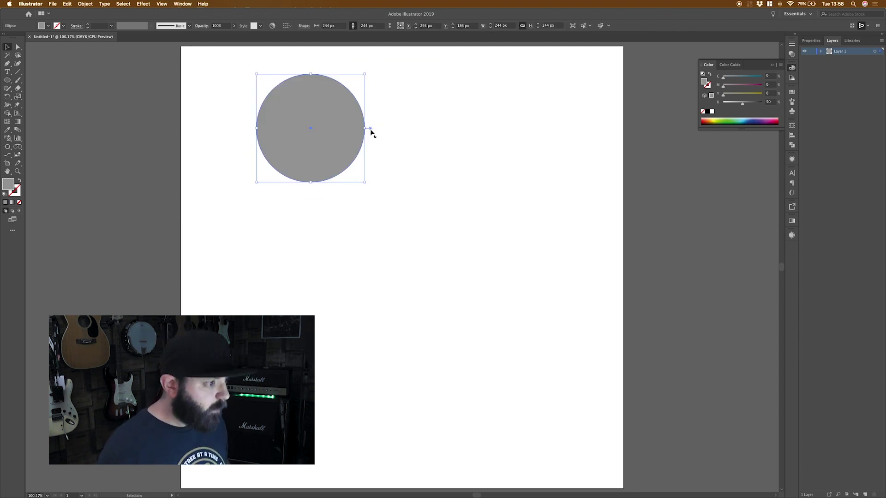
pyautogui.keyDown('alt'); pyautogui.moveTo(348, 126); pyautogui.dragTo(479, 127); pyautogui.keyUp('alt')
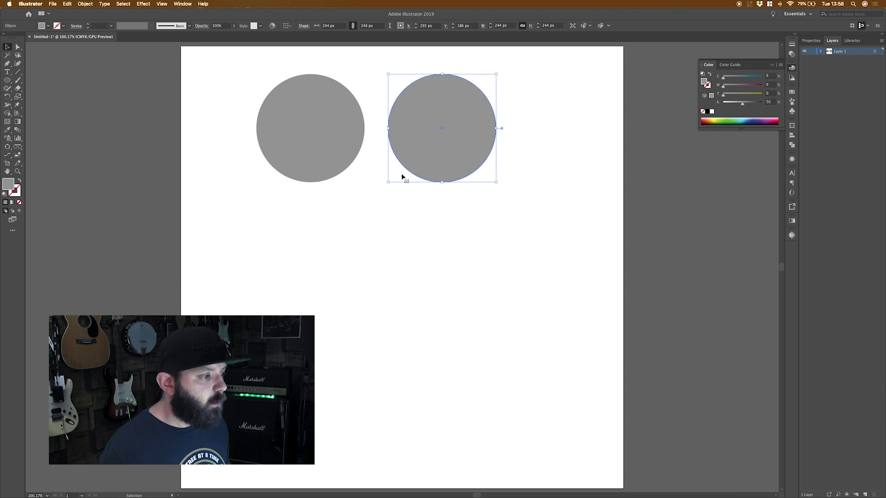
pyautogui.click(305, 86)
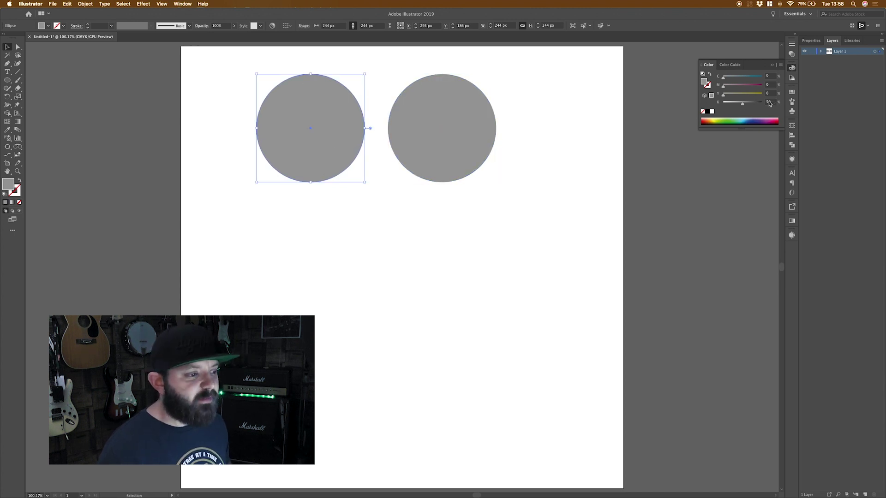
pyautogui.click(452, 122)
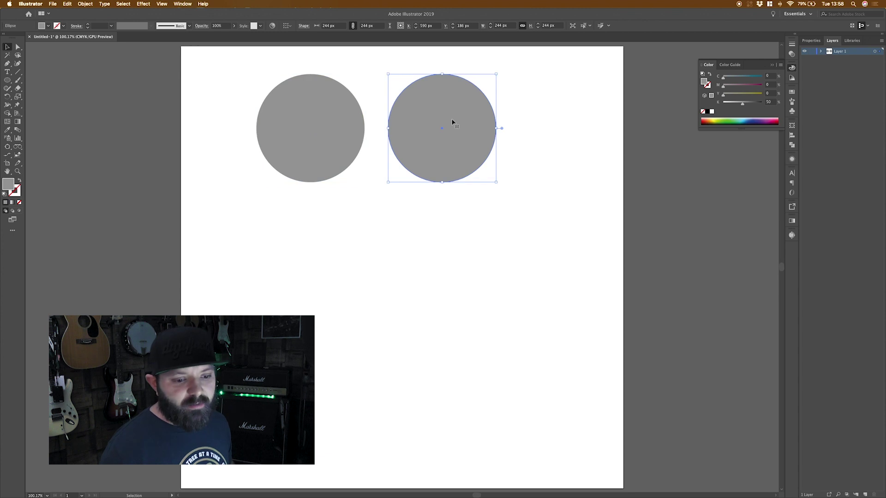
# Step: Fill the right copy with a white-to-black linear gradient, checking both end colours
pyautogui.click(792, 221)
pyautogui.click(708, 231)
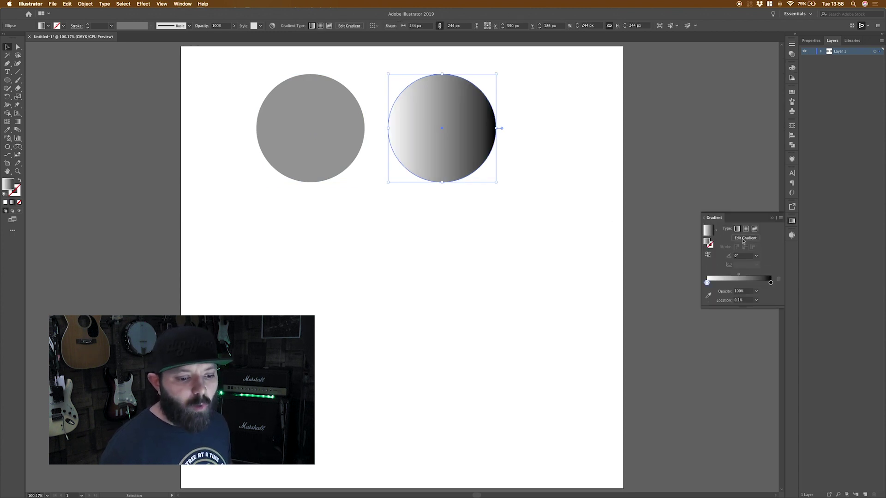
pyautogui.doubleClick(771, 282)
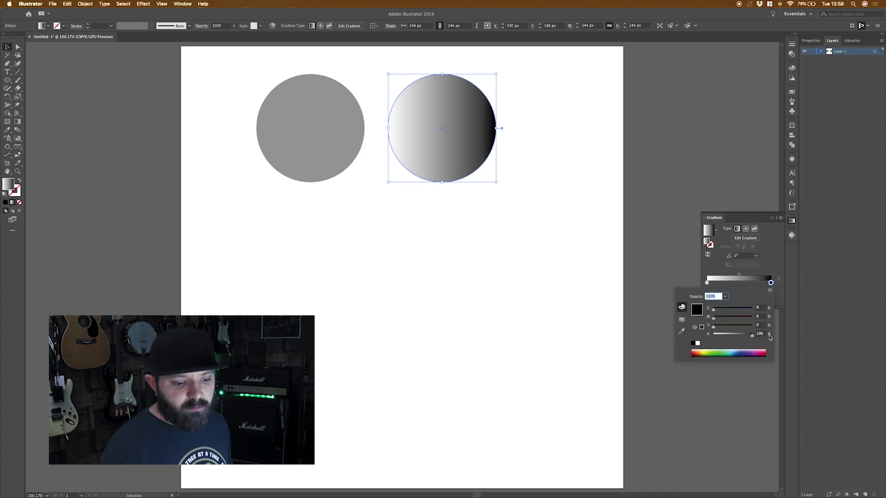
pyautogui.click(702, 285)
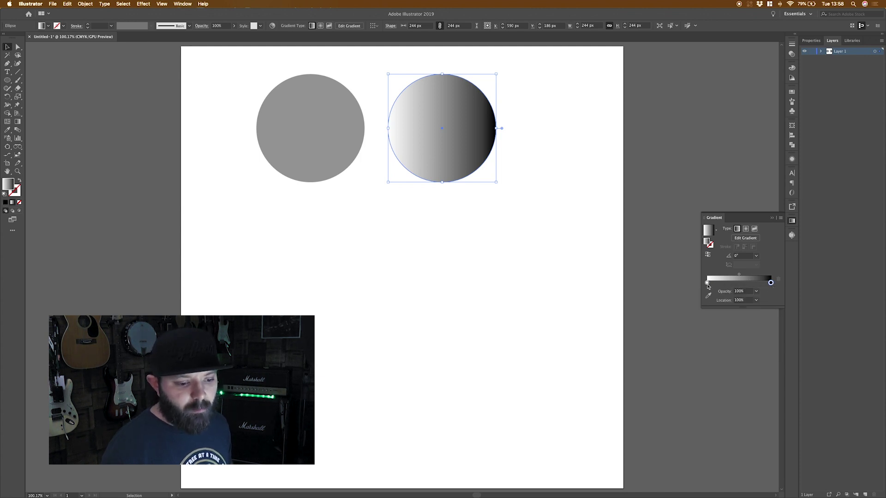
pyautogui.doubleClick(708, 283)
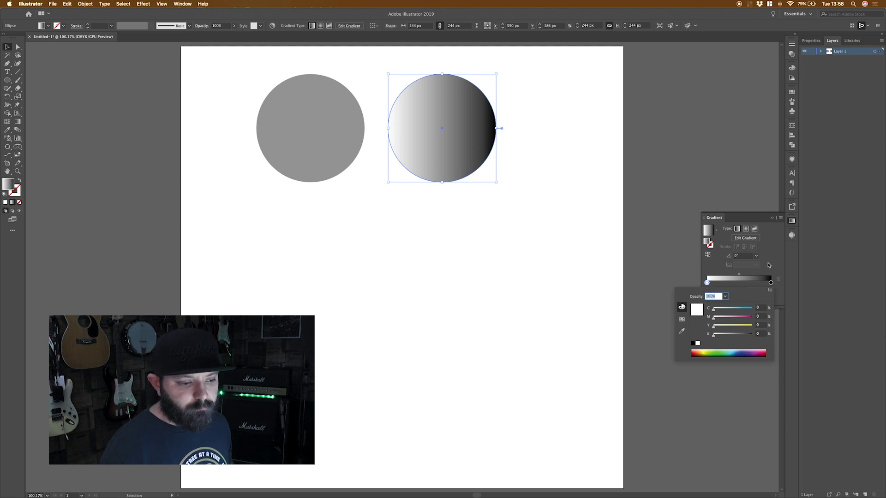
pyautogui.click(774, 264)
pyautogui.click(321, 132)
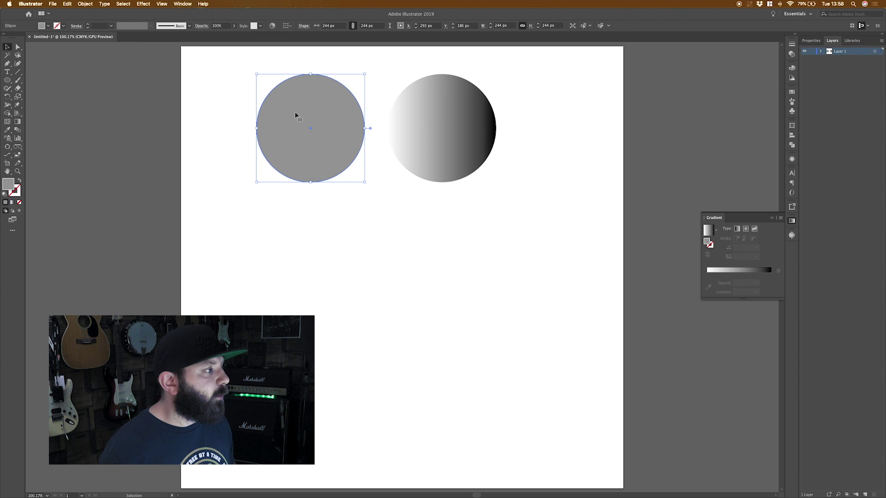
# Step: Apply Effect > Texture > Grain to the grey circle with lowered intensity and contrast
pyautogui.click(143, 4)
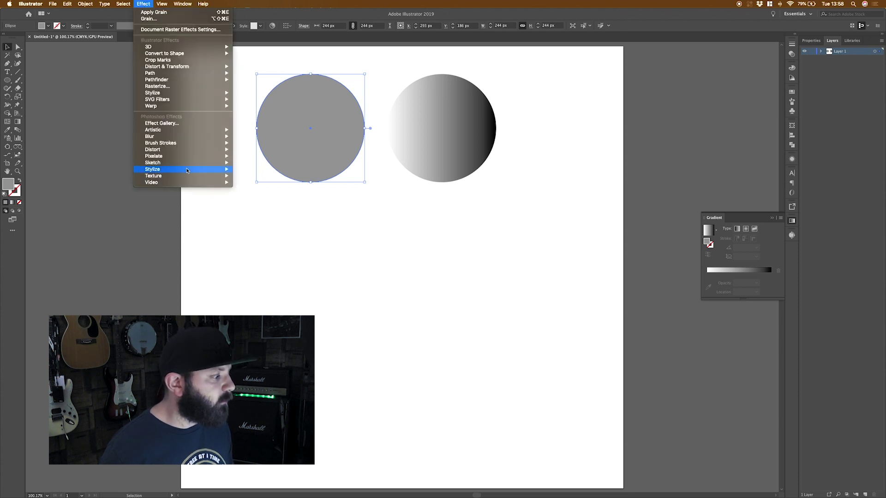
pyautogui.moveTo(154, 175)
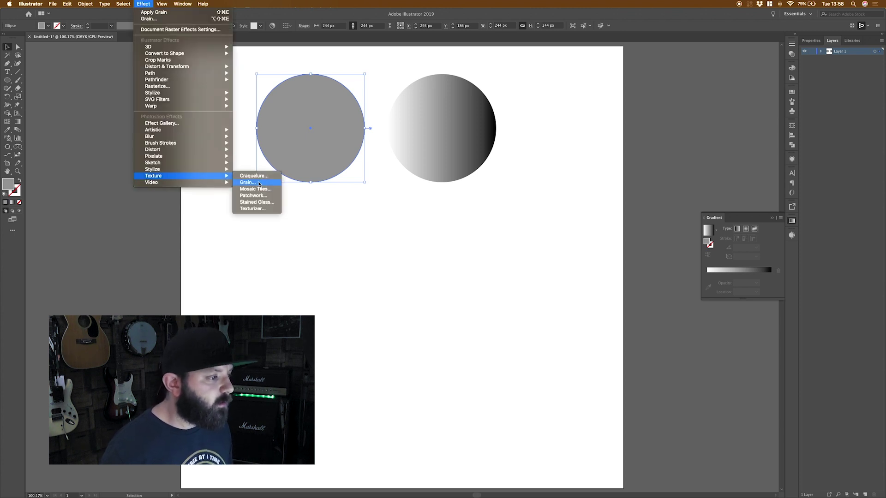
pyautogui.click(258, 183)
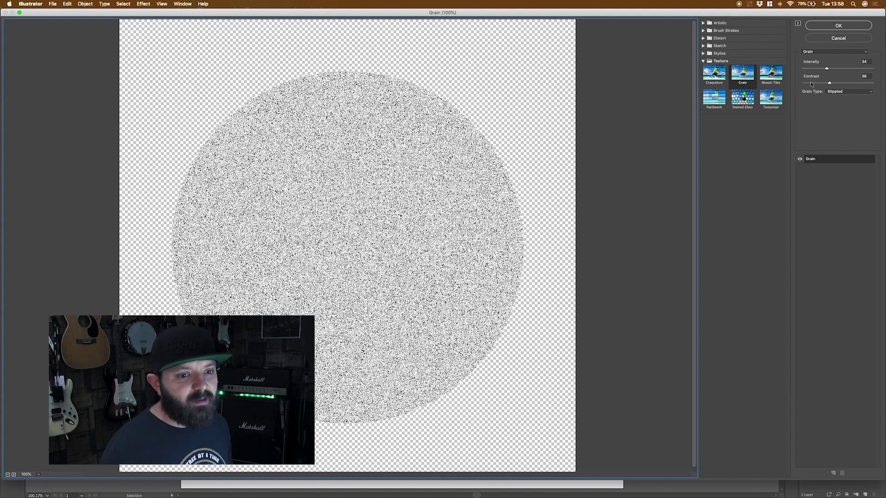
pyautogui.moveTo(828, 83); pyautogui.dragTo(822, 84)
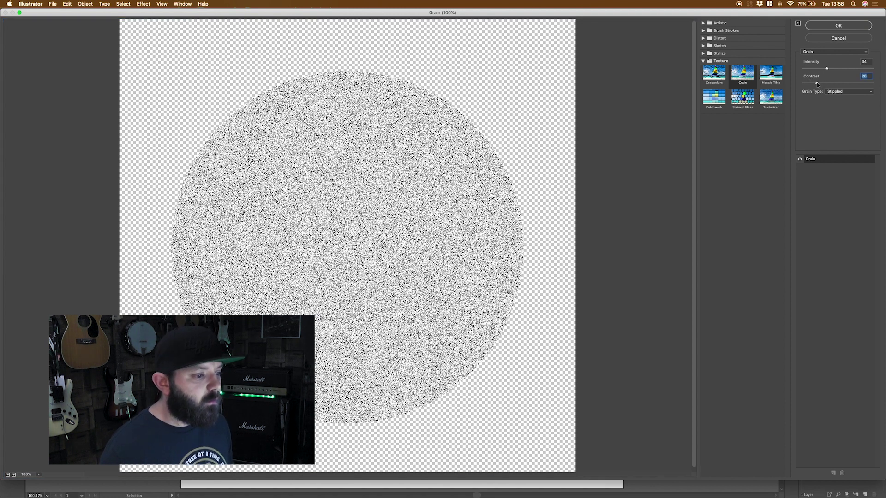
pyautogui.moveTo(825, 69); pyautogui.dragTo(814, 68)
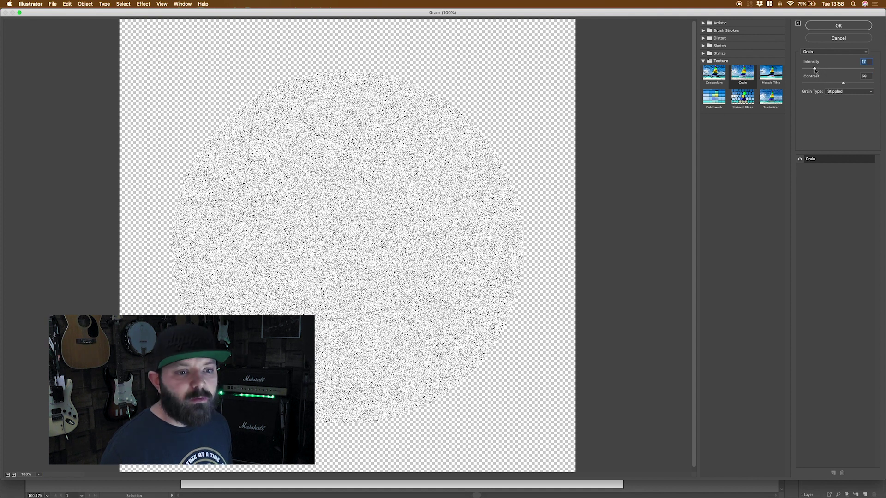
pyautogui.click(827, 26)
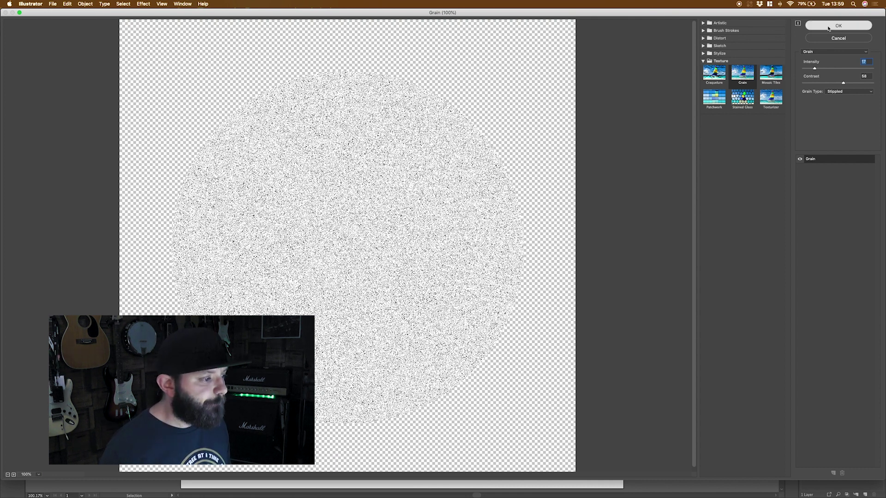
# Step: Reapply the same Grain effect to the gradient circle
pyautogui.press('super+equal')
pyautogui.press('super+equal')
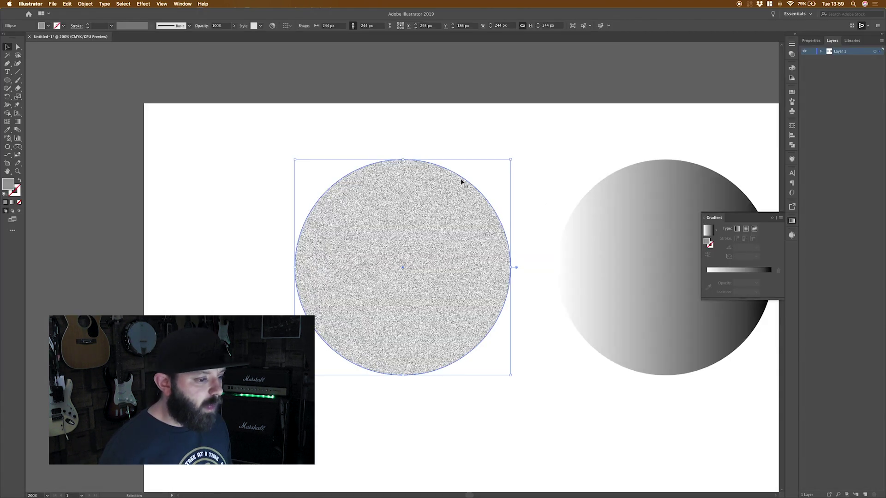
pyautogui.press('space')
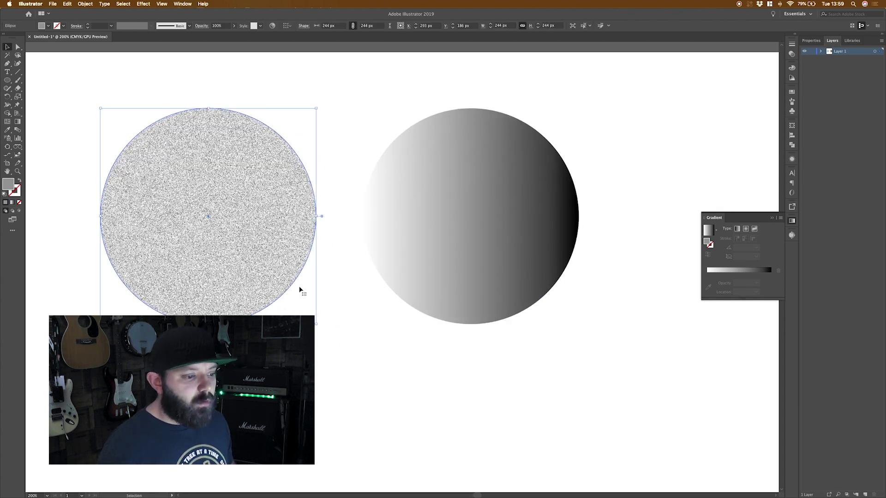
pyautogui.click(499, 260)
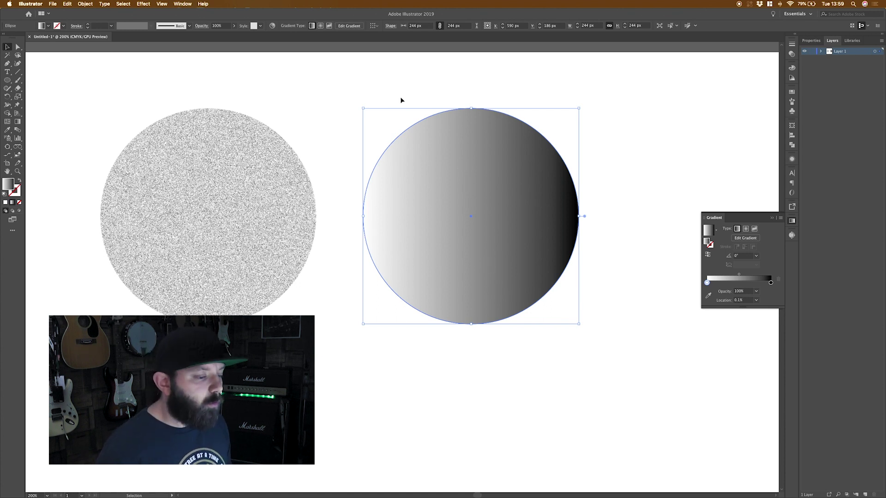
pyautogui.press('super')
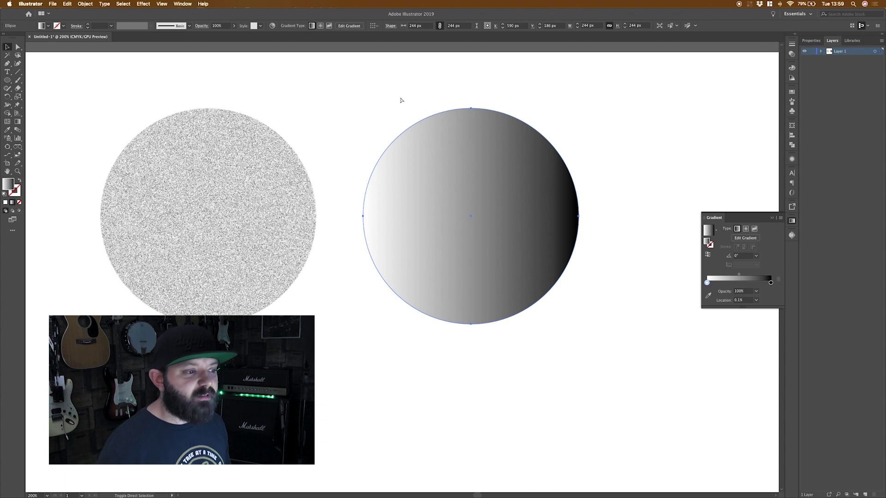
pyautogui.press('super+shift+e')
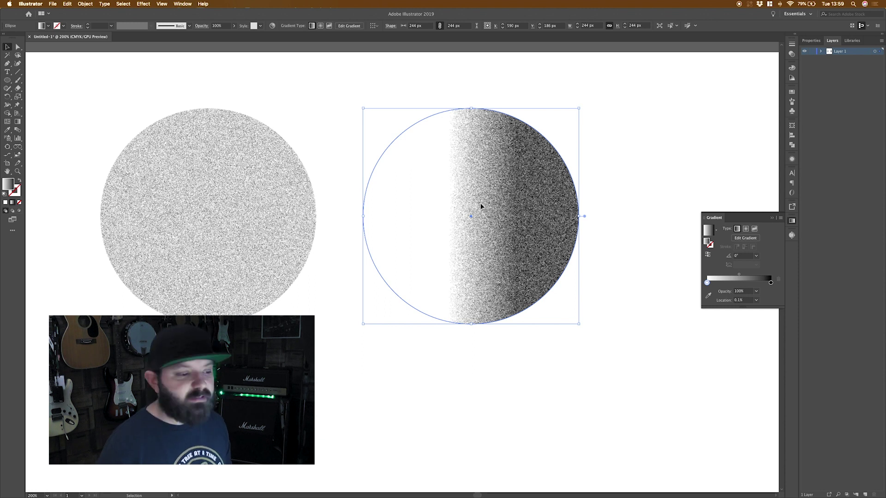
# Step: Add a gradient colour stop so the circle darkens toward its right edge
pyautogui.press('g')
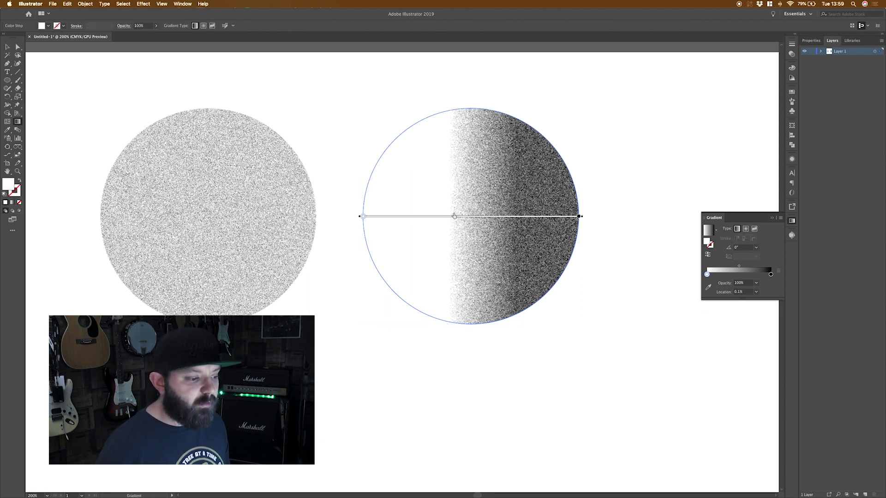
pyautogui.click(446, 215)
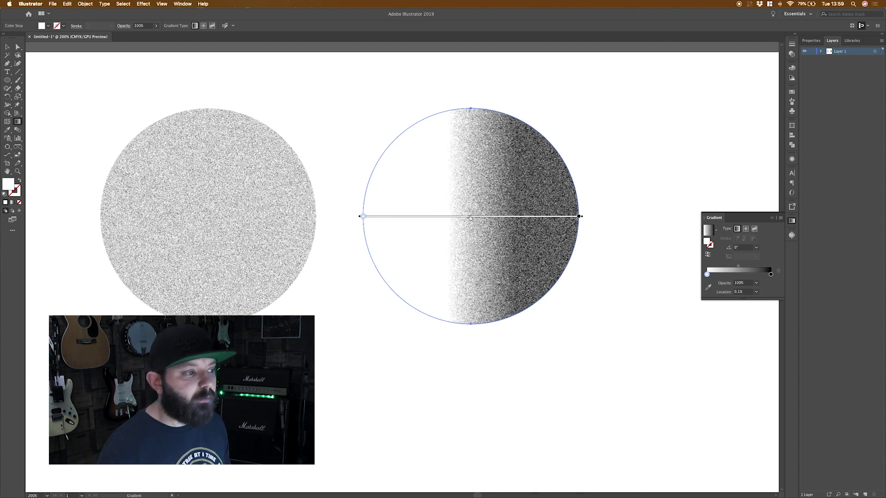
pyautogui.click(567, 354)
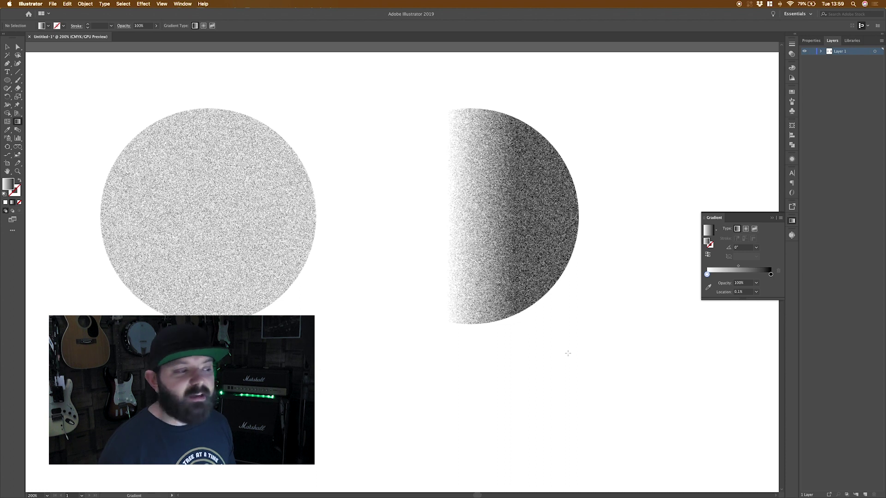
pyautogui.press('v')
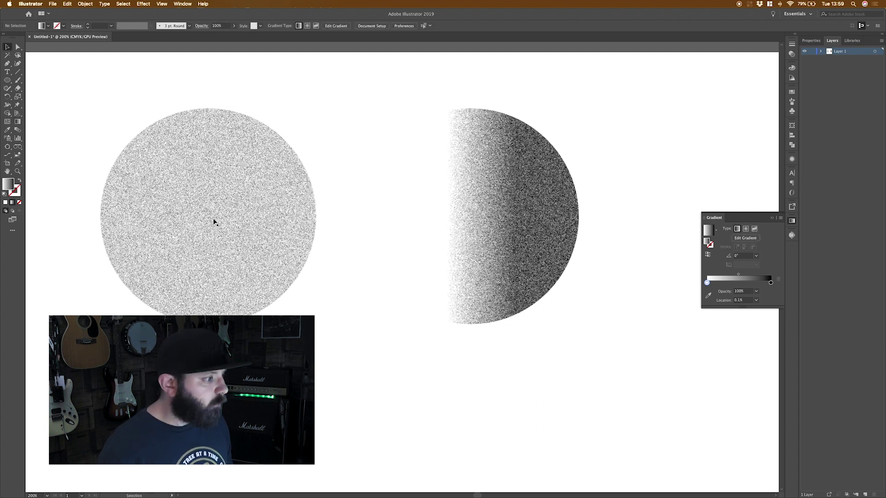
# Step: Rasterize the left and right grainy circles into 300 ppi CMYK images
pyautogui.click(214, 221)
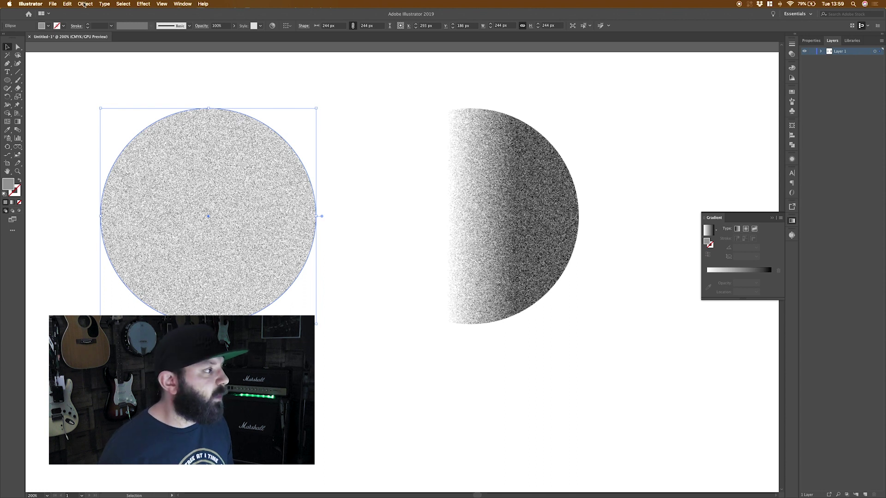
pyautogui.click(85, 5)
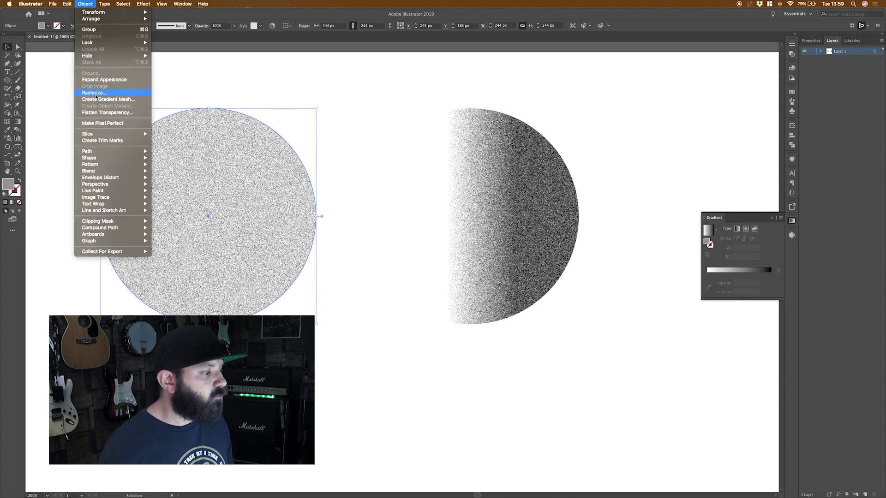
pyautogui.click(96, 92)
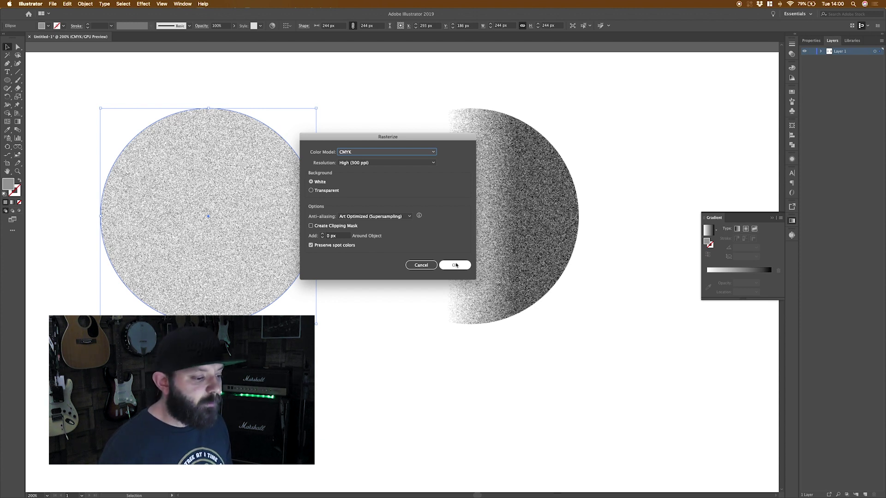
pyautogui.click(455, 266)
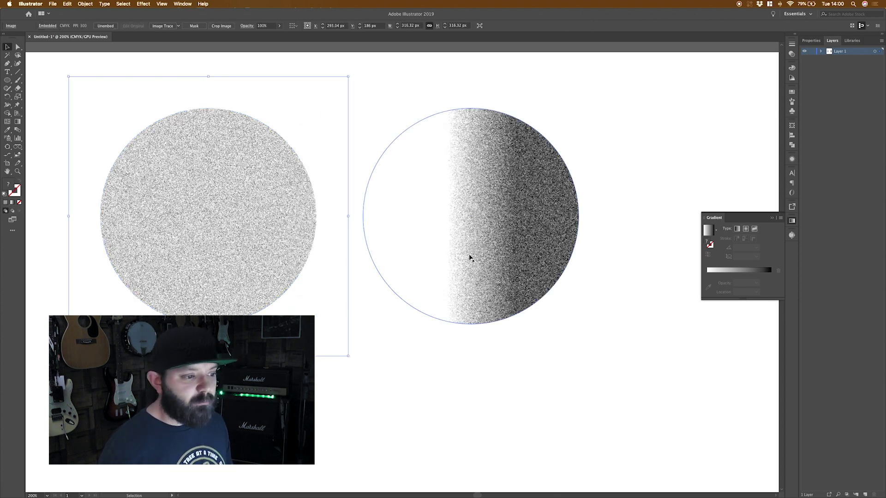
pyautogui.click(469, 257)
pyautogui.click(85, 4)
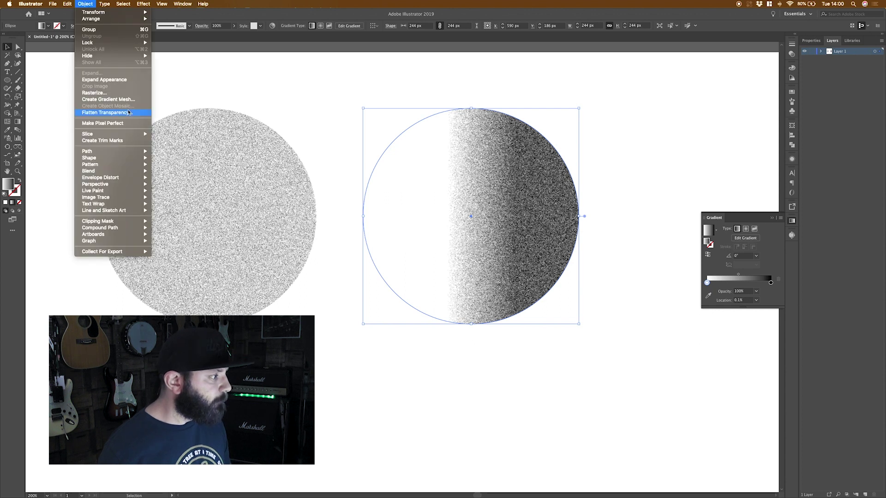
pyautogui.click(125, 92)
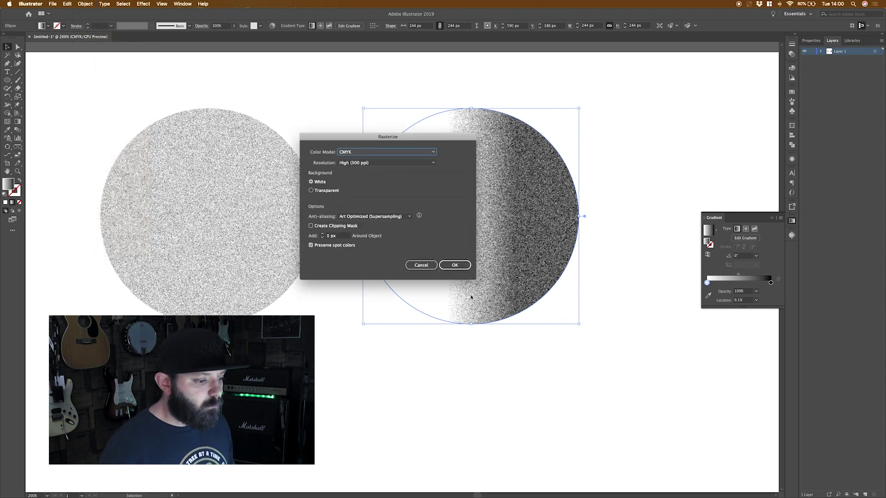
pyautogui.click(462, 266)
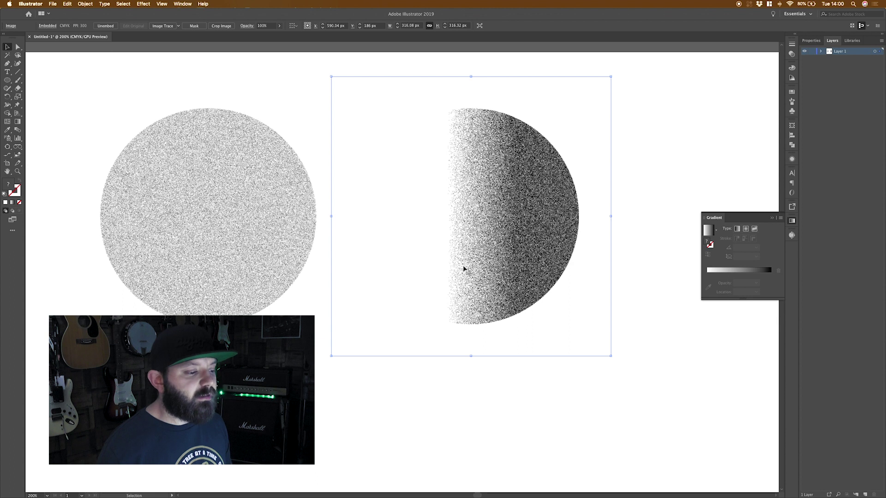
# Step: Move the gradient image further right and reselect the left circle image
pyautogui.moveTo(477, 263); pyautogui.dragTo(509, 262)
pyautogui.click(336, 142)
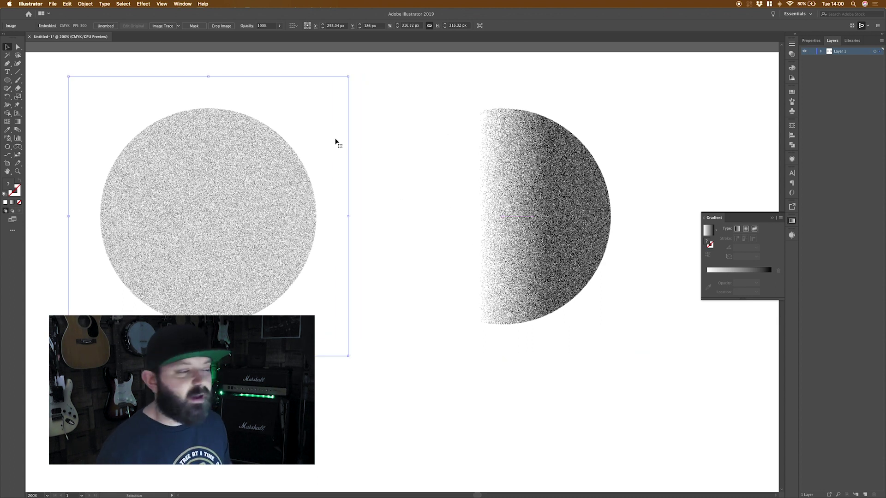
pyautogui.click(294, 72)
pyautogui.press('.')
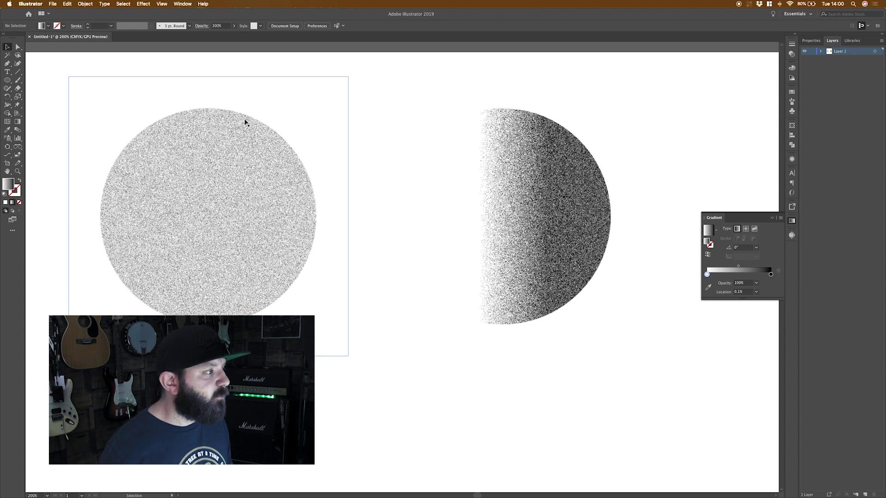
pyautogui.click(245, 123)
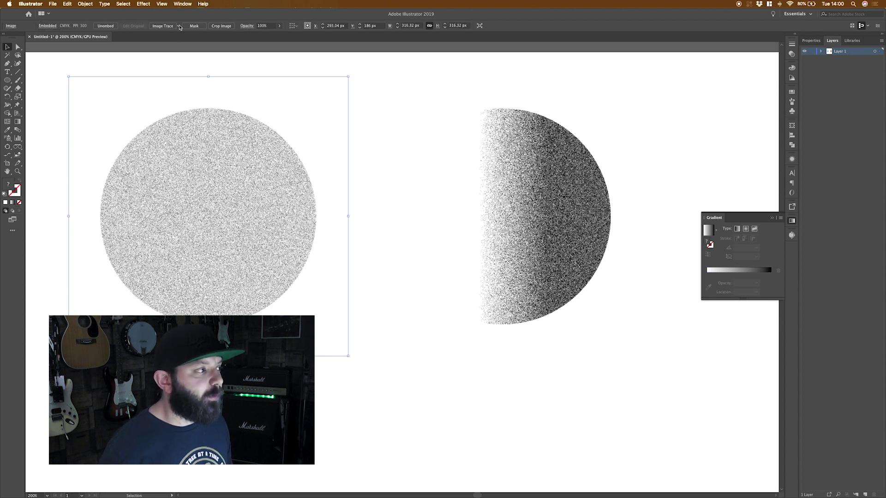
pyautogui.click(183, 4)
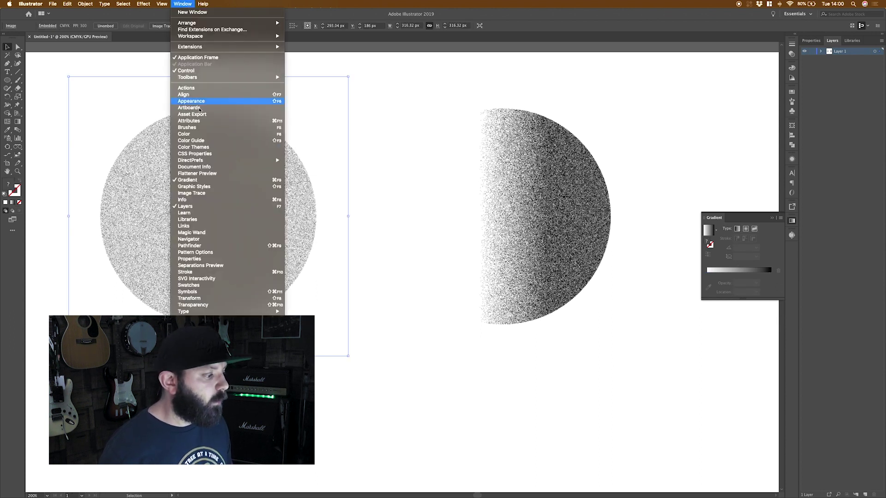
# Step: Trace the left circle with Sketched Art, Threshold 227 and Noise 5 px, then expand it
pyautogui.click(222, 198)
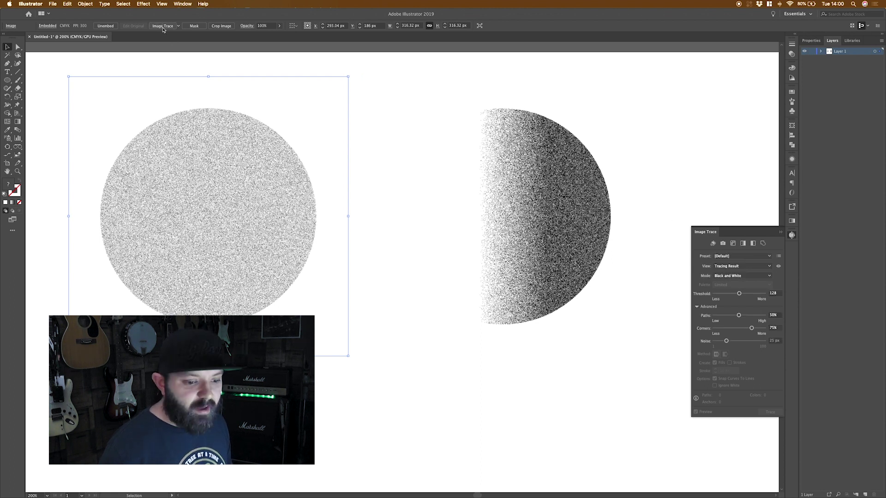
pyautogui.click(742, 256)
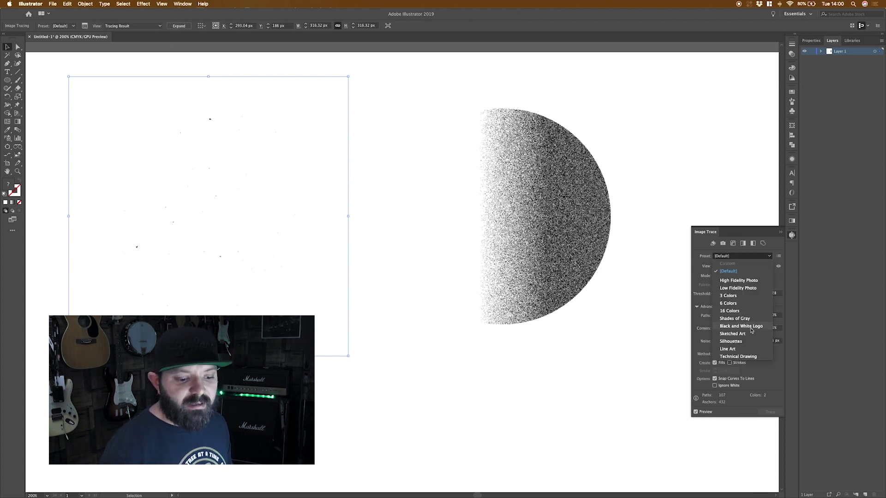
pyautogui.click(733, 333)
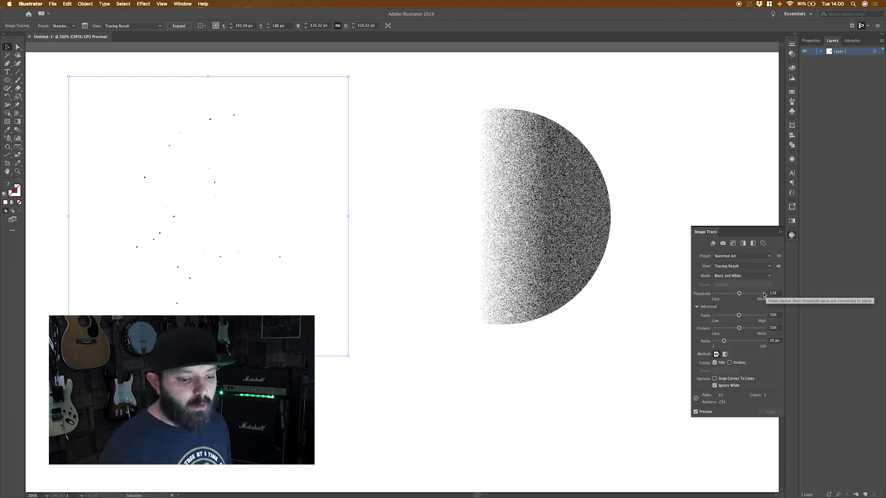
pyautogui.moveTo(740, 294); pyautogui.dragTo(744, 293)
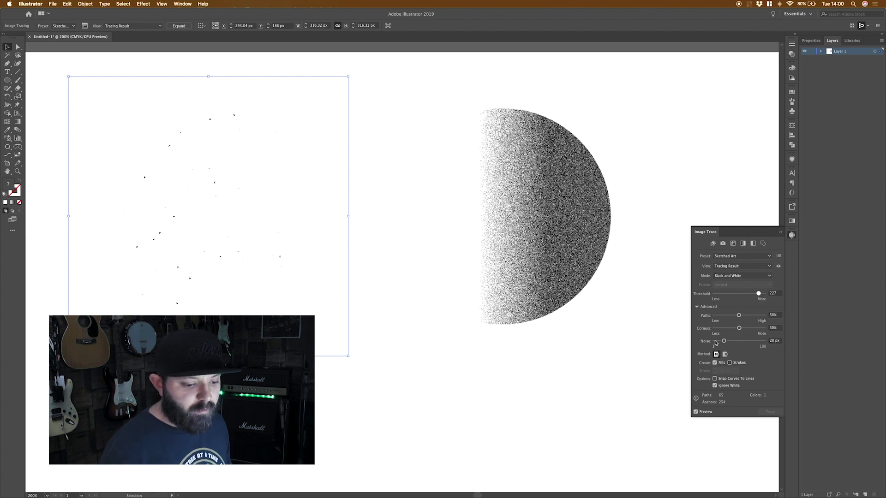
pyautogui.moveTo(720, 344); pyautogui.dragTo(717, 344)
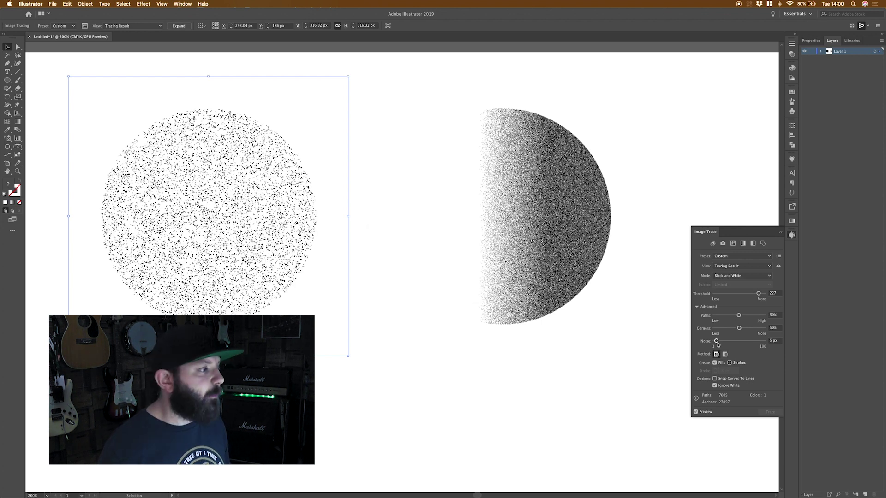
pyautogui.click(178, 26)
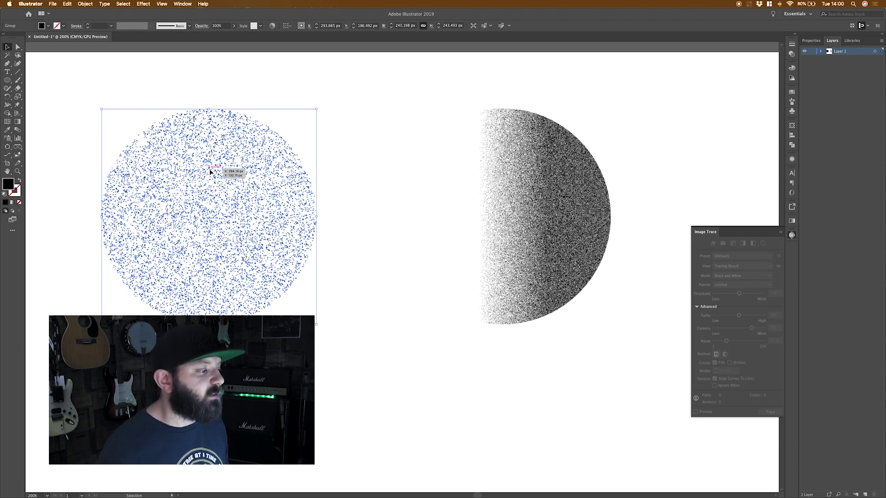
pyautogui.click(342, 118)
# Step: Trace the gradient half-circle with Sketched Art, Threshold 241 and Noise 4 px
pyautogui.click(519, 213)
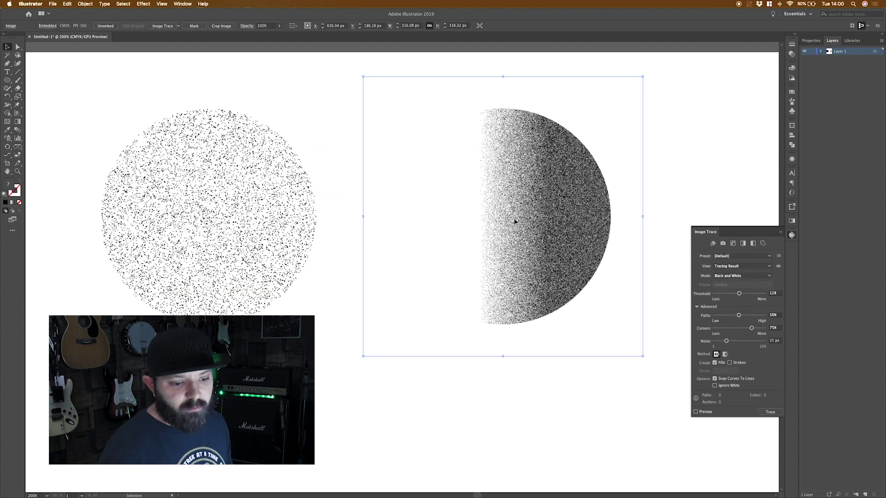
pyautogui.click(739, 256)
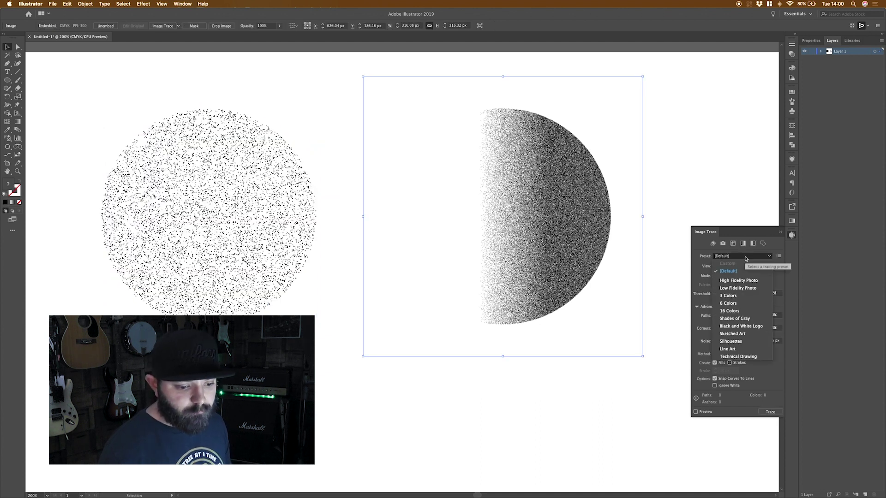
pyautogui.click(748, 335)
pyautogui.click(761, 294)
pyautogui.click(715, 342)
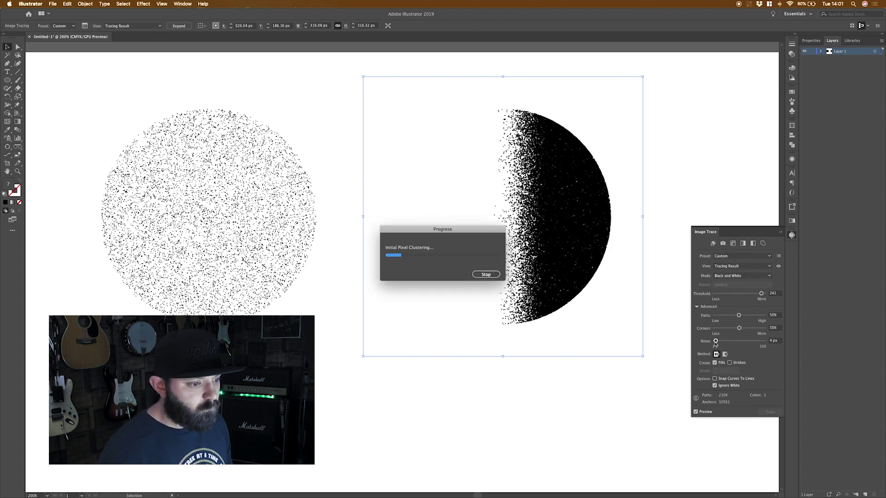
pyautogui.click(344, 135)
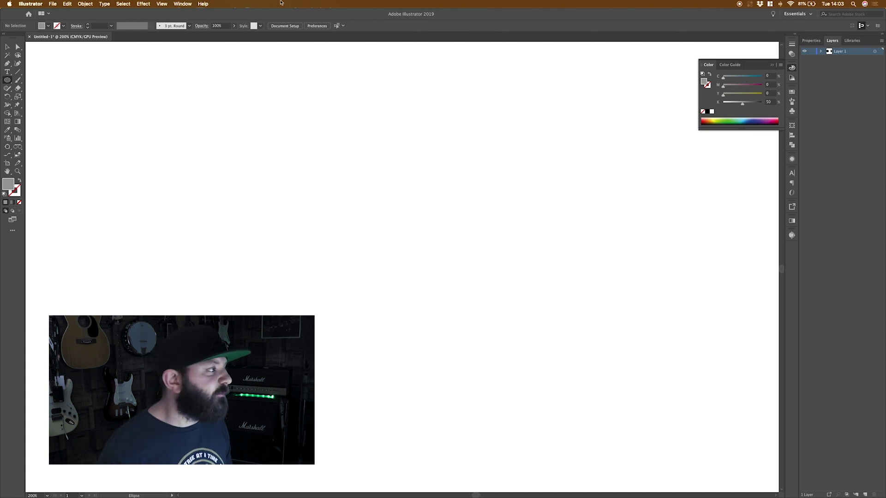
# Step: Duplicate the grey circle to the right to start a new pair
pyautogui.click(144, 4)
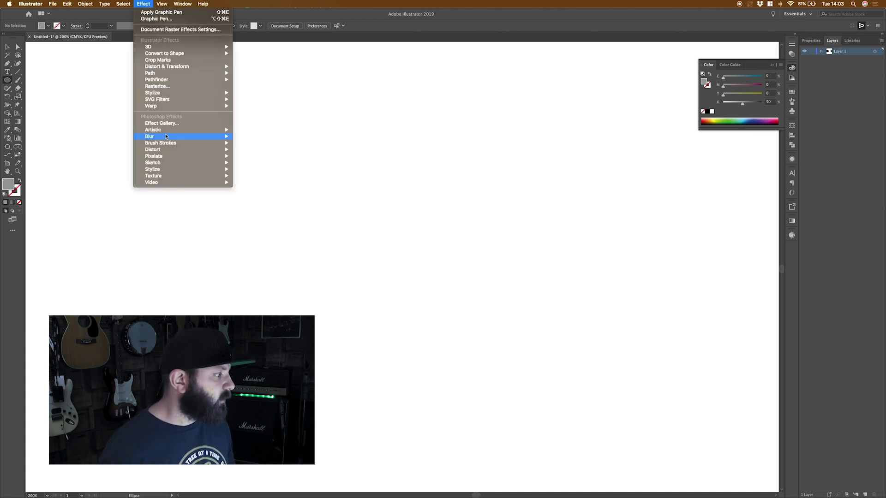
pyautogui.moveTo(180, 163)
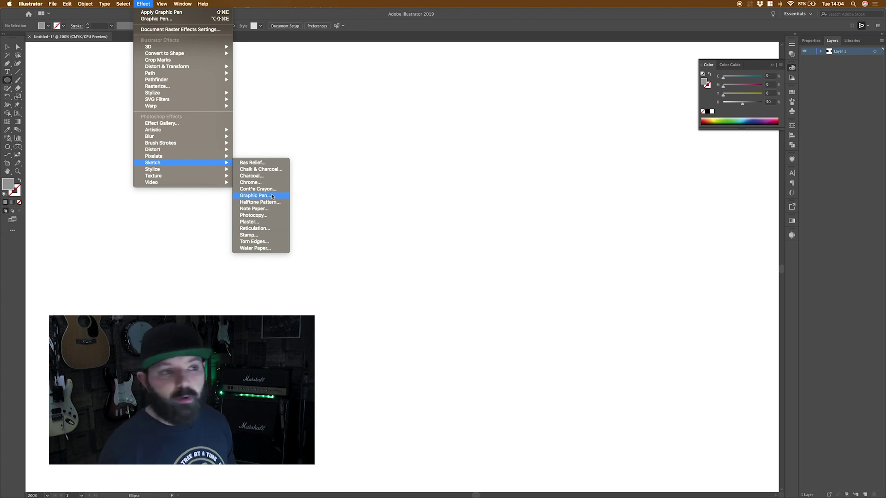
pyautogui.click(348, 163)
pyautogui.keyDown('alt'); pyautogui.moveTo(258, 190); pyautogui.dragTo(461, 190); pyautogui.keyUp('alt')
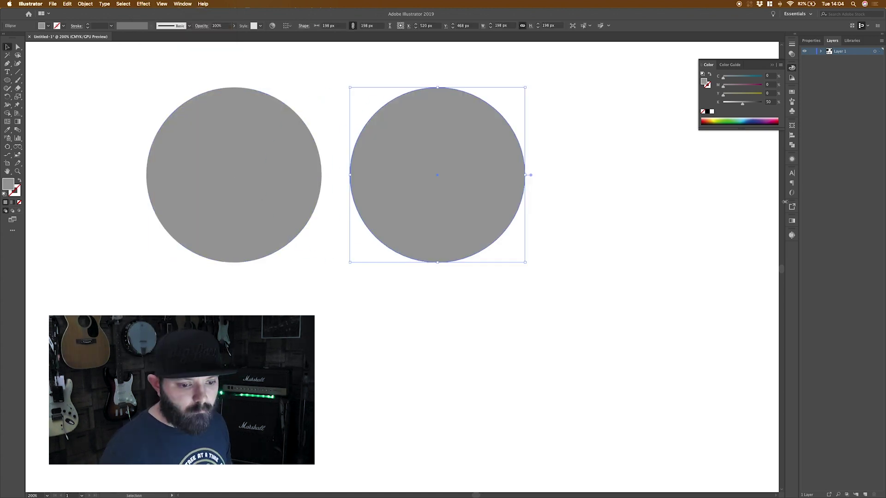
pyautogui.press('.')
# Step: Apply the Graphic Pen texture to both circles
pyautogui.click(262, 174)
pyautogui.press('super+alt+shift+e')
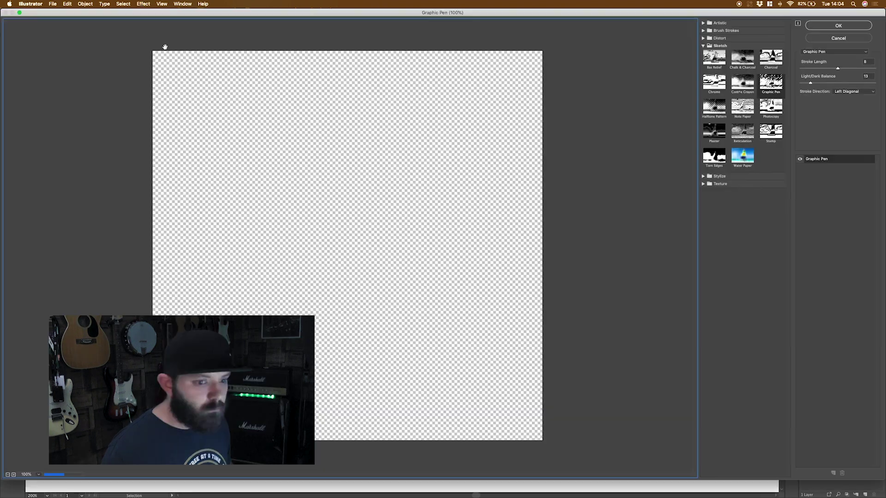
pyautogui.press('Return')
pyautogui.click(437, 174)
pyautogui.press('super+shift+e')
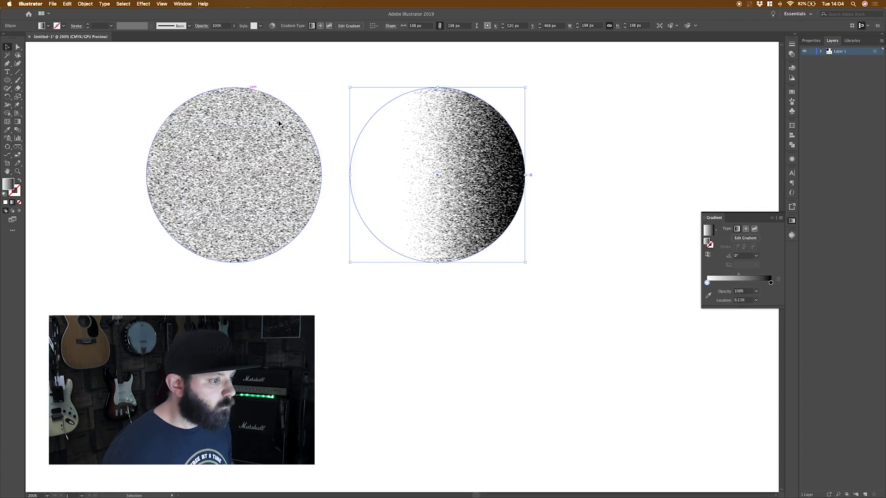
pyautogui.click(279, 123)
# Step: Rasterize both textured circles into images
pyautogui.click(85, 4)
pyautogui.click(97, 102)
pyautogui.press('Return')
pyautogui.click(86, 4)
pyautogui.click(97, 103)
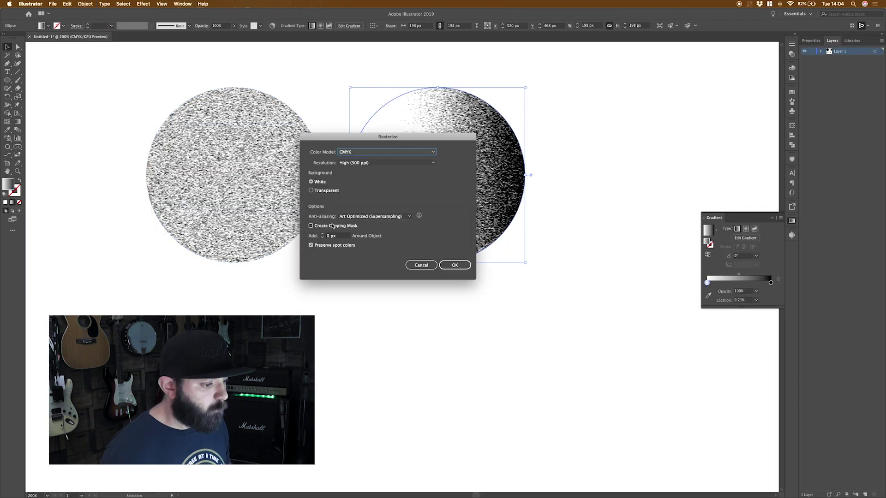
pyautogui.press('Return')
# Step: Image Trace both circles with the Sketched Art preset and clear the selection
pyautogui.click(791, 234)
pyautogui.click(741, 257)
pyautogui.click(727, 336)
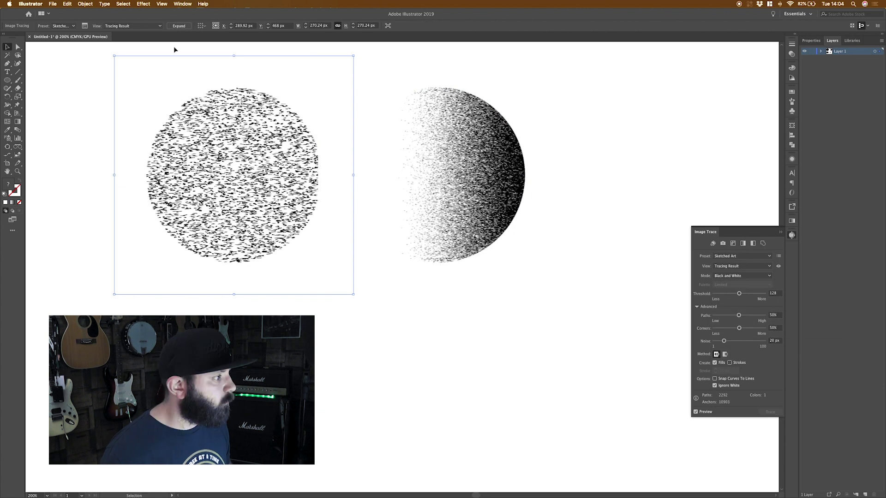
pyautogui.click(477, 173)
pyautogui.click(694, 411)
pyautogui.click(742, 256)
pyautogui.click(742, 336)
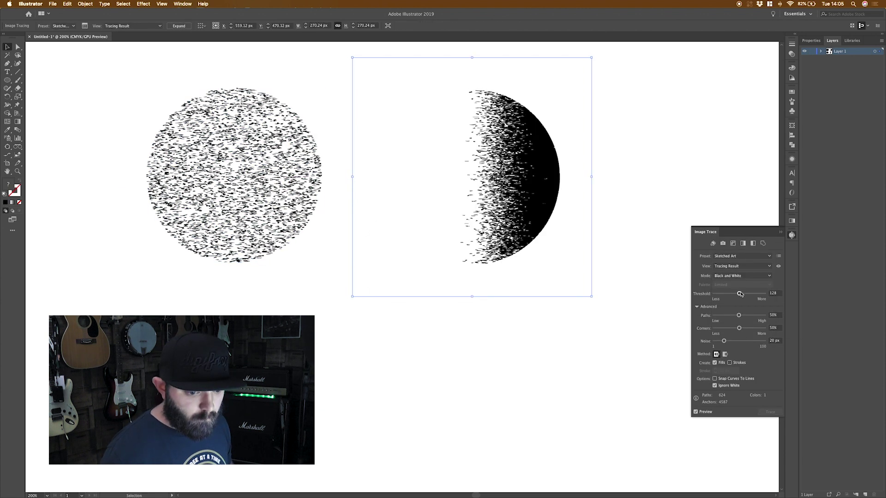
pyautogui.click(361, 246)
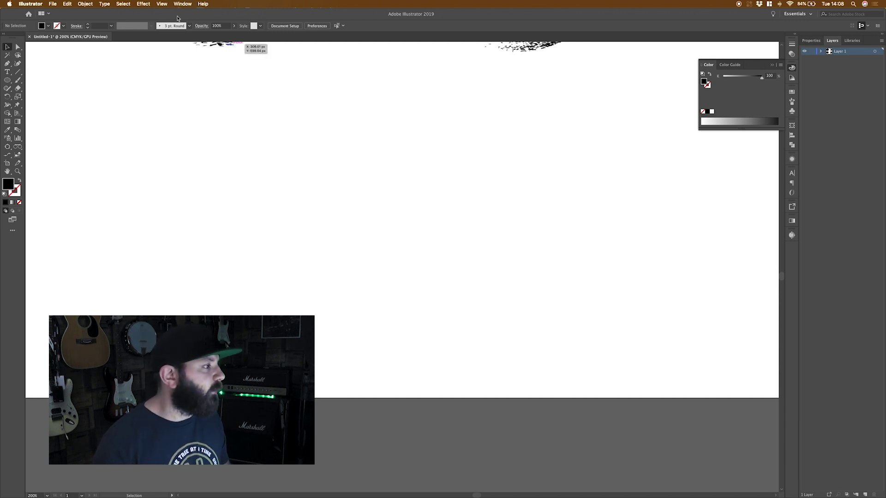
# Step: Apply Color Halftone dots to the new grey circle and the gradient circle
pyautogui.click(143, 3)
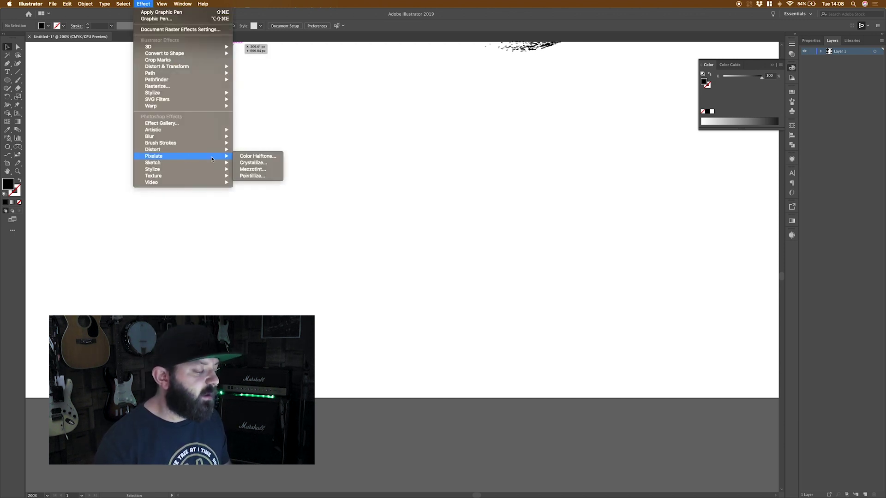
pyautogui.moveTo(154, 156)
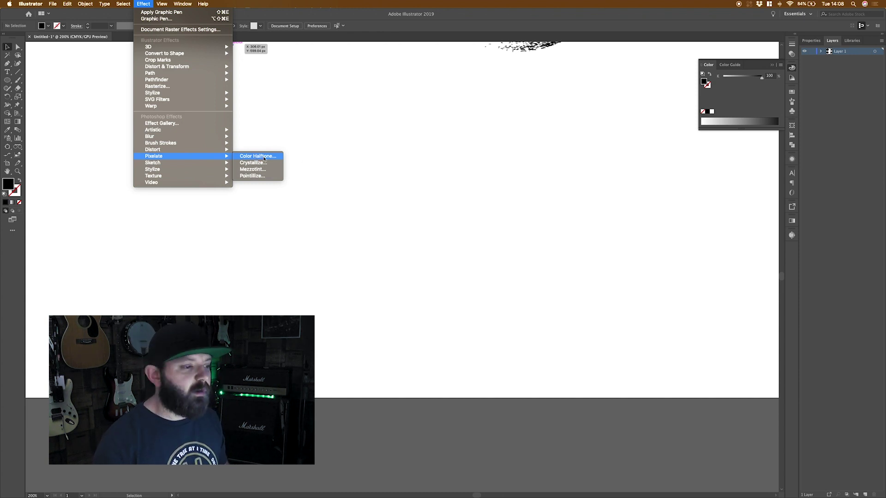
pyautogui.click(303, 156)
pyautogui.press('l')
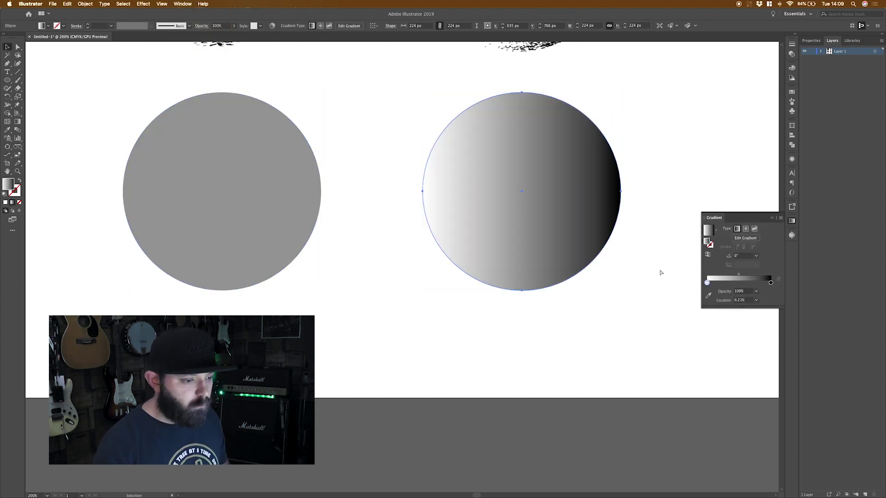
pyautogui.click(222, 191)
pyautogui.click(143, 3)
pyautogui.click(303, 157)
pyautogui.click(389, 118)
pyautogui.click(522, 190)
pyautogui.hotkey('ctrl', 'shift', 'e')
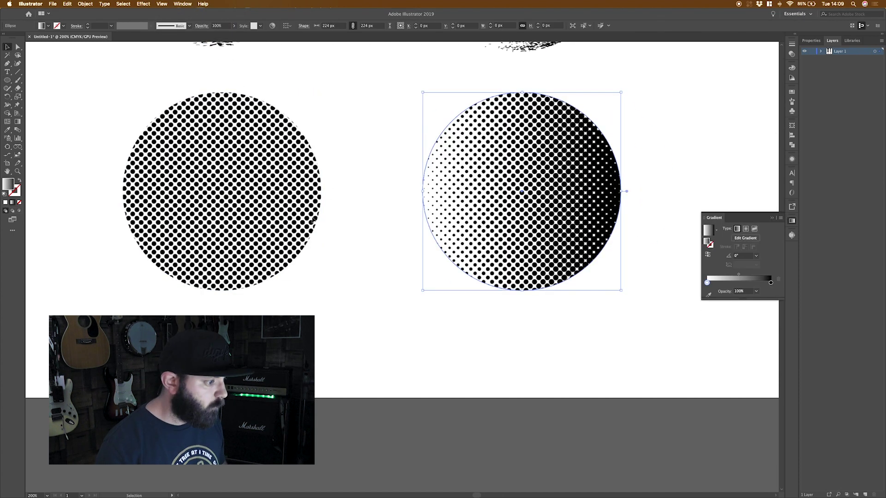
# Step: Rasterize both halftone circles into images
pyautogui.click(314, 219)
pyautogui.click(123, 4)
pyautogui.click(132, 30)
pyautogui.click(522, 190)
pyautogui.click(86, 3)
pyautogui.click(104, 114)
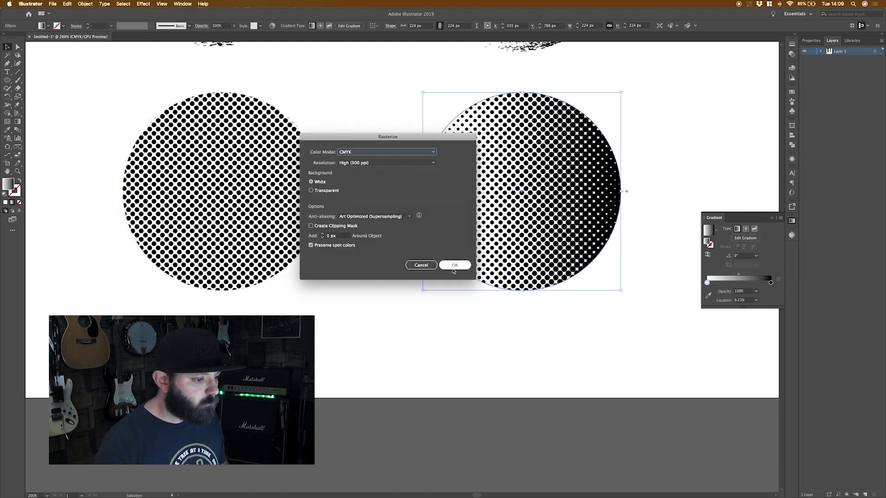
pyautogui.click(454, 265)
# Step: Trace both halftone circles with Sketched Art and expand the tracing into vectors
pyautogui.click(222, 190)
pyautogui.click(792, 235)
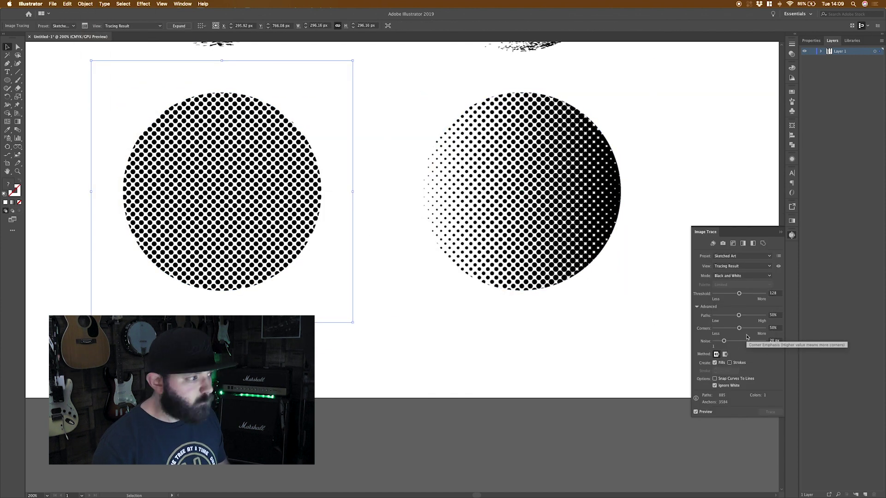
pyautogui.click(554, 208)
pyautogui.click(741, 256)
pyautogui.click(734, 288)
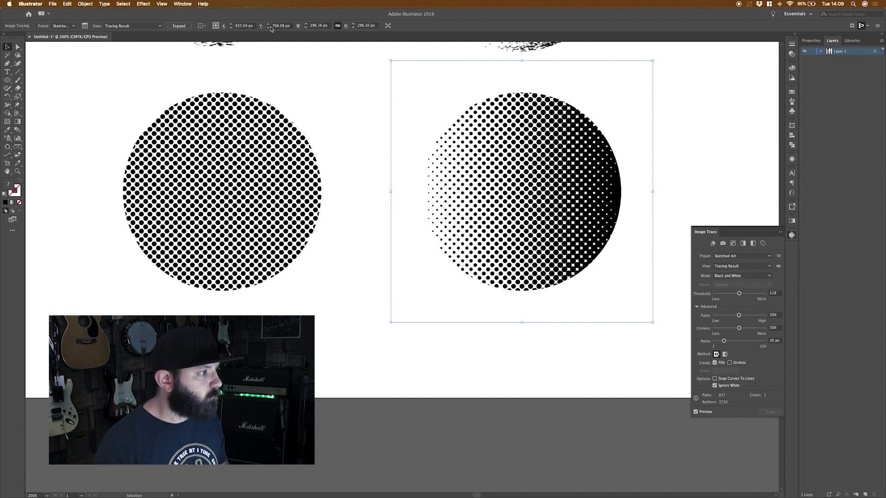
pyautogui.press('super+minus')
pyautogui.scroll(3, 652, 212)
pyautogui.scroll(2, 356, 279)
pyautogui.click(734, 244)
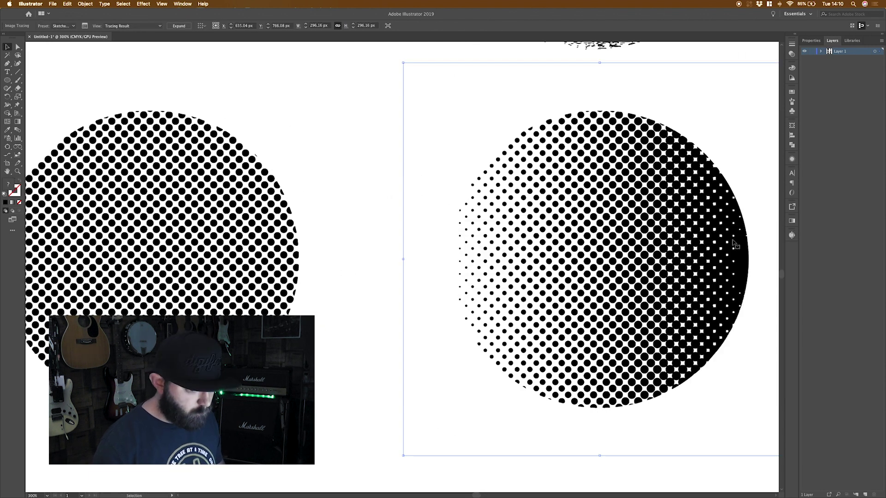
pyautogui.click(179, 25)
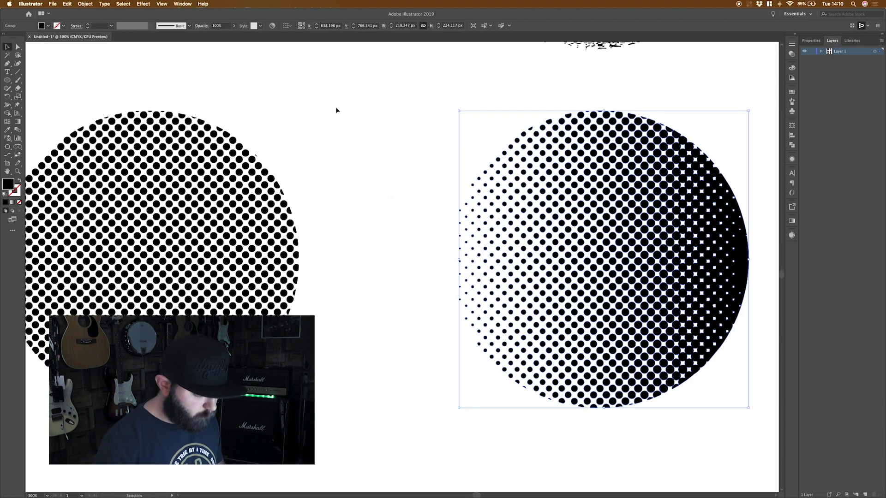
pyautogui.press('super+0')
# Step: Deselect, zoom to 200% and pan so the green car's door panel fills the view
pyautogui.click(565, 202)
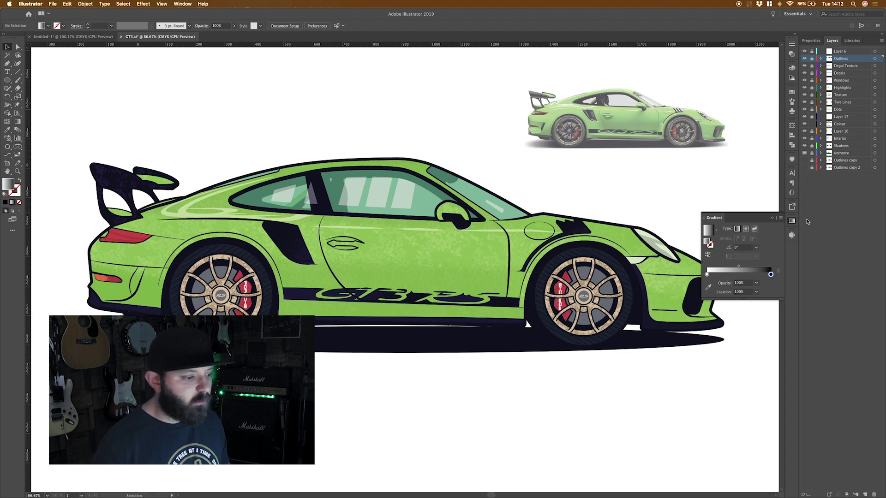
pyautogui.hotkey('ctrl', '=')
pyautogui.hotkey('ctrl', '=')
pyautogui.hotkey('ctrl', '=')
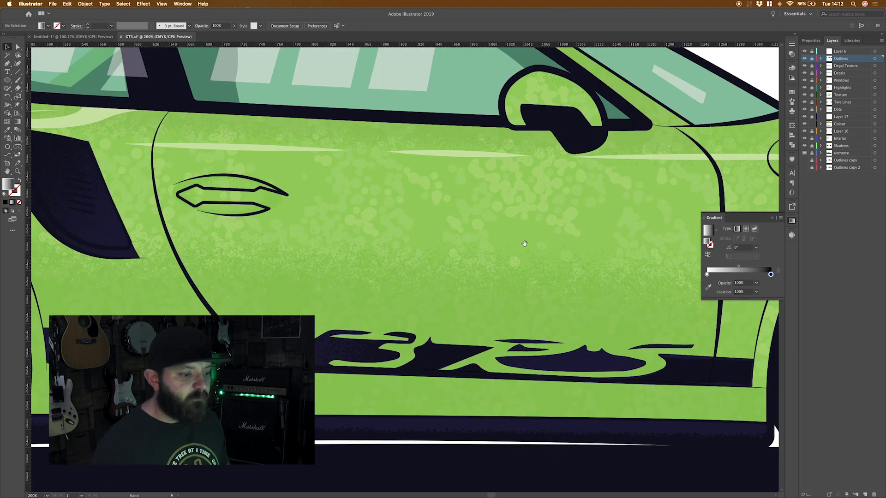
pyautogui.scroll(-3, 523, 244)
pyautogui.hscroll(5, 515, 134)
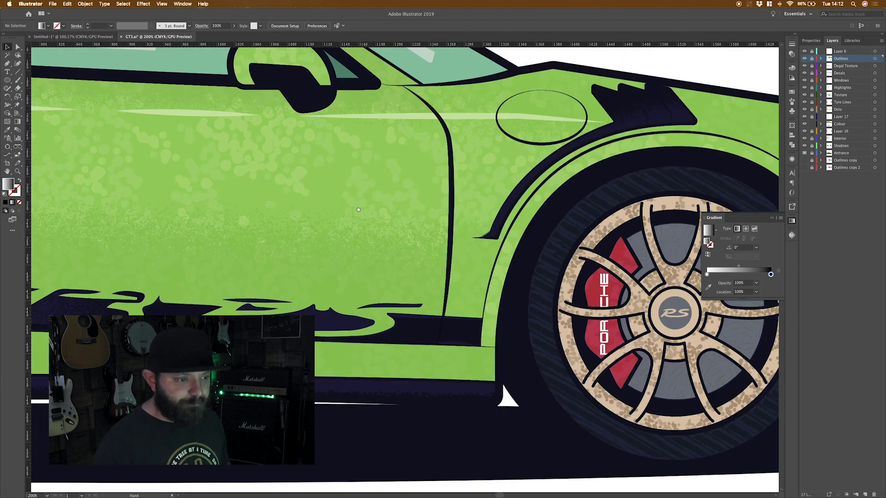
pyautogui.hscroll(2, 353, 211)
pyautogui.hscroll(3, 346, 215)
pyautogui.scroll(-2, 345, 215)
pyautogui.hscroll(-6, 312, 223)
pyautogui.scroll(2, 312, 224)
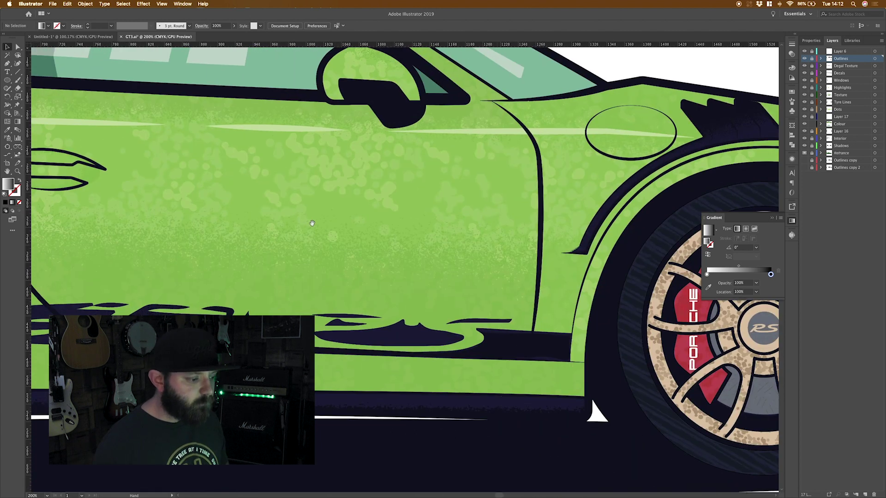
pyautogui.moveTo(312, 223); pyautogui.dragTo(472, 169)
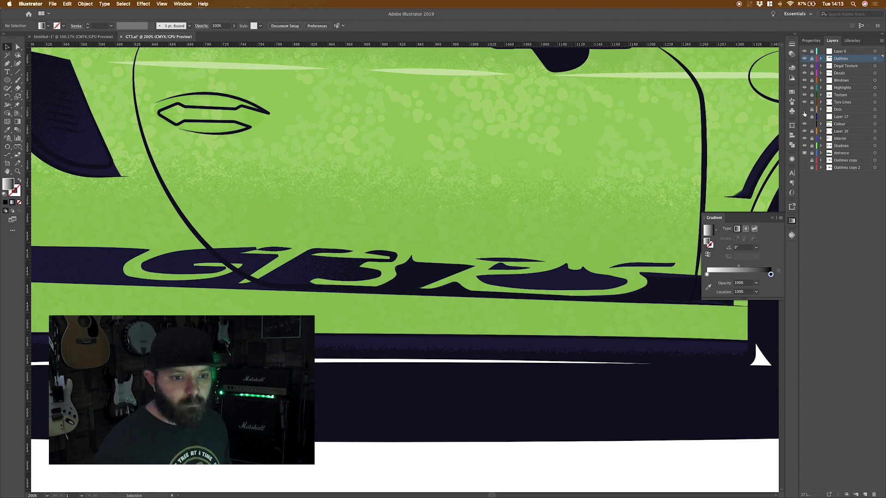
# Step: Hide the decal, texture and highlight layers, then select the Colour layer's green body shape
pyautogui.moveTo(803, 101); pyautogui.dragTo(804, 65)
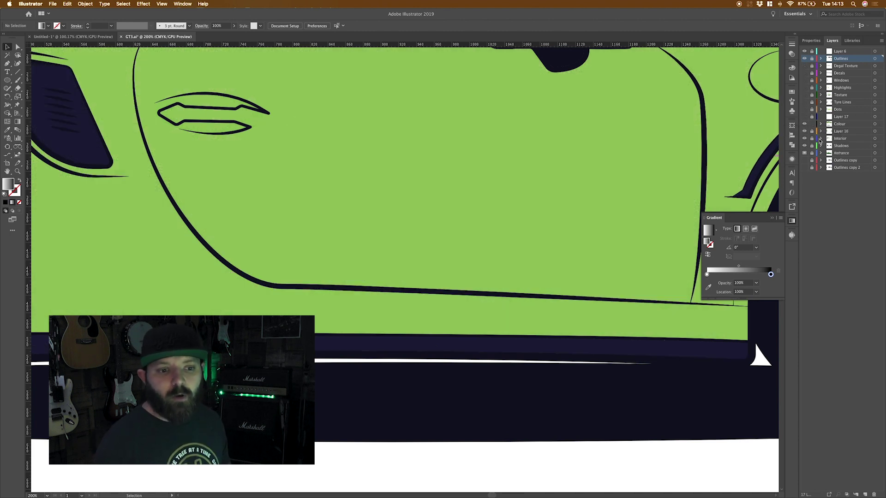
pyautogui.click(843, 125)
pyautogui.click(572, 211)
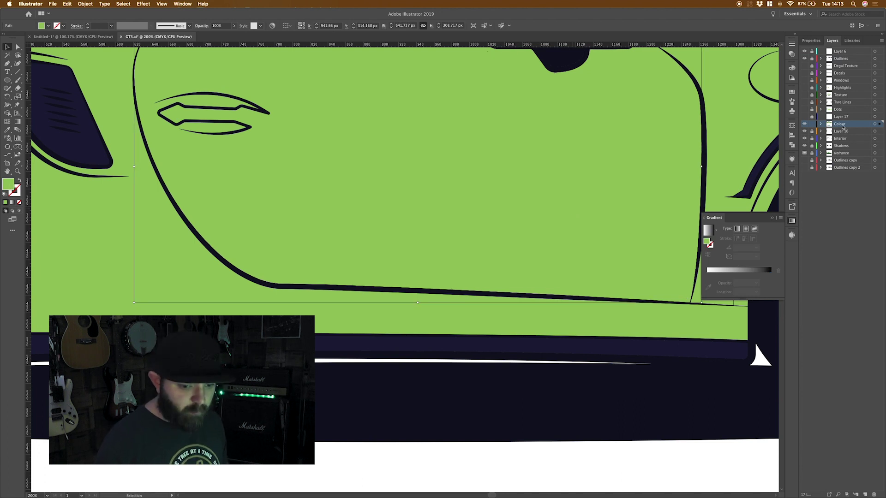
# Step: Create Layer 18 above Colour and paste the green body shape in place onto it
pyautogui.click(863, 493)
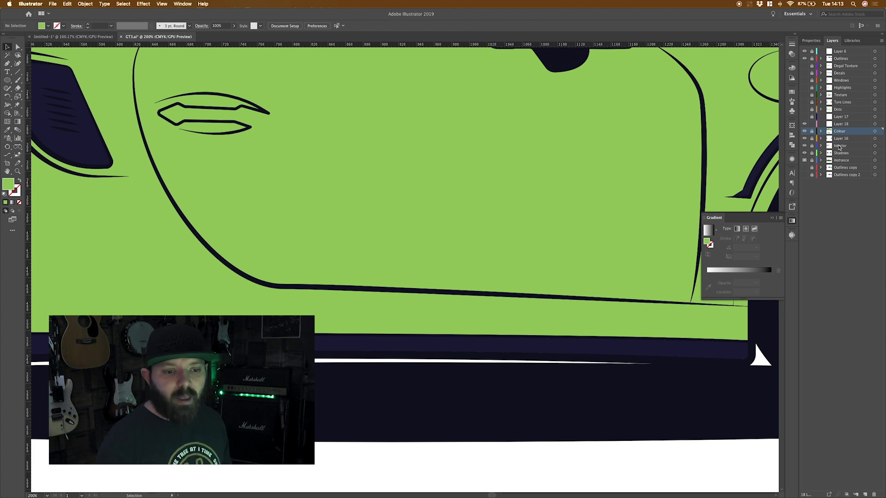
pyautogui.click(844, 123)
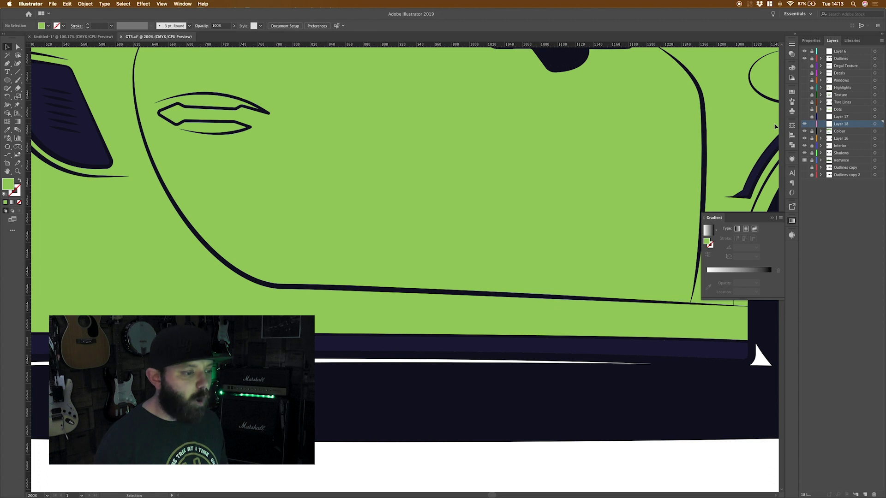
pyautogui.press('super+a')
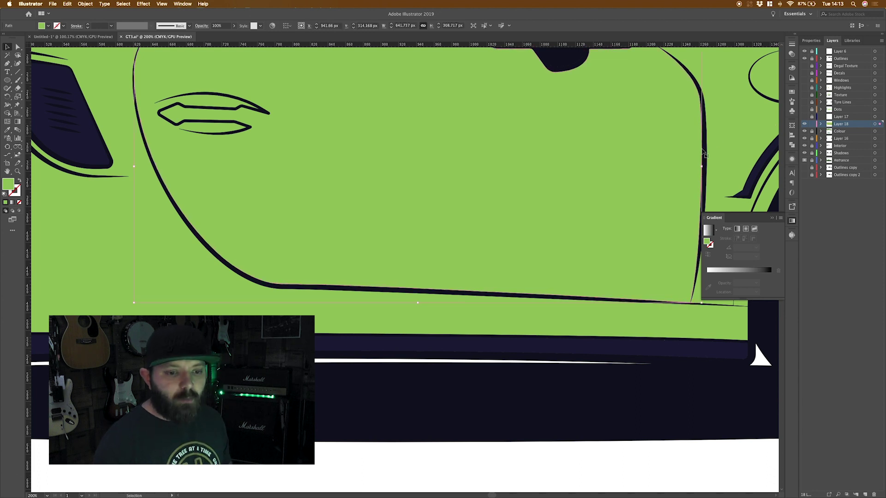
# Step: Fill the copied door shape with a white-to-black gradient
pyautogui.click(708, 235)
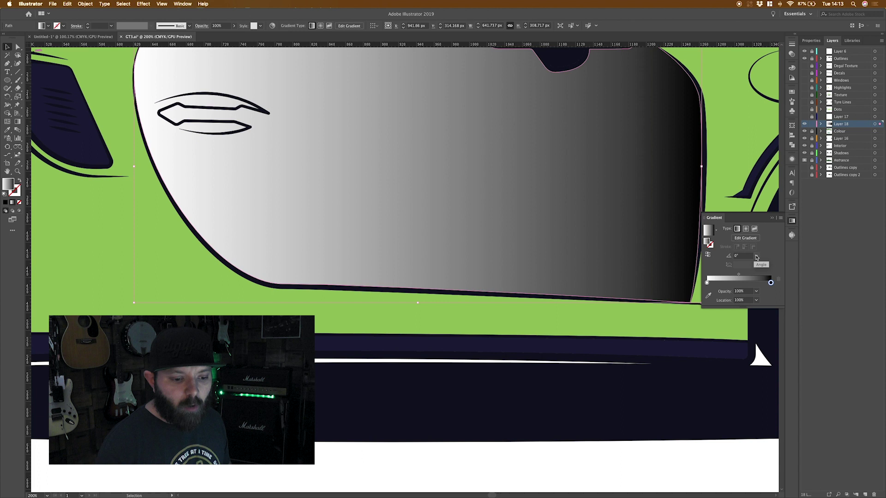
pyautogui.click(755, 255)
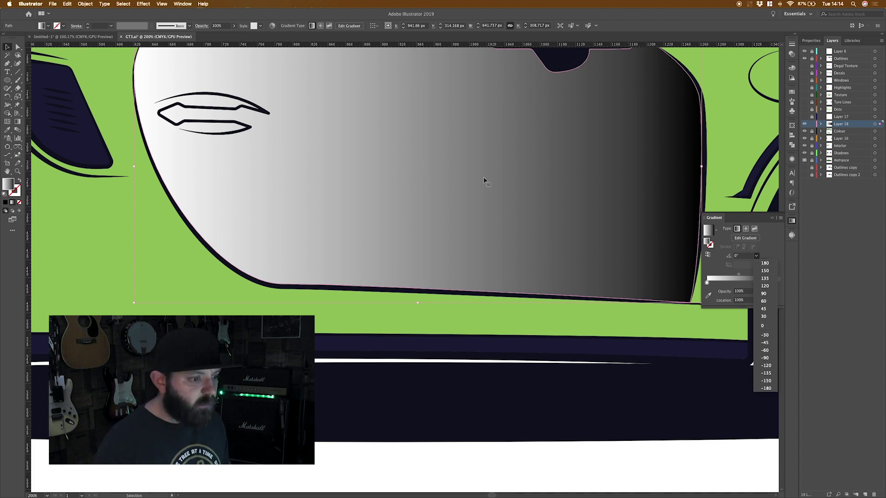
pyautogui.click(479, 164)
# Step: Run the gradient from white at top to black at bottom, midpoint 52.18%
pyautogui.press('g')
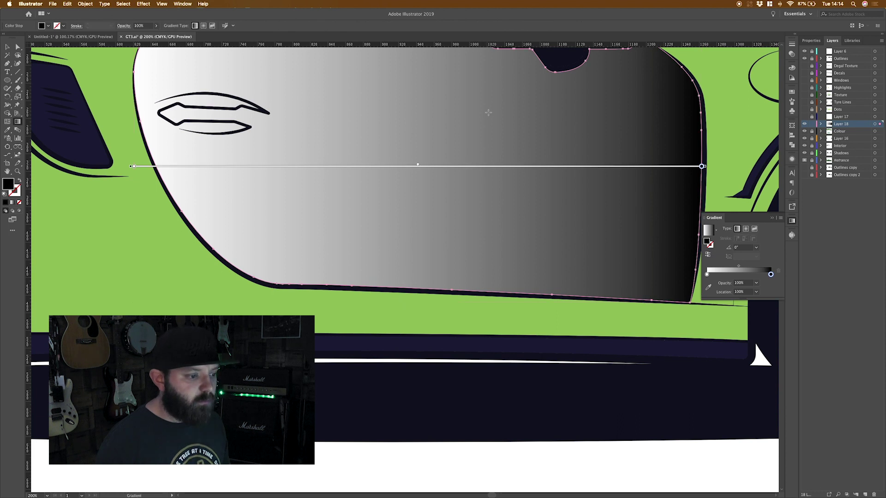
pyautogui.moveTo(488, 113)
pyautogui.mouseDown()
pyautogui.moveTo(489, 276)
pyautogui.moveTo(466, 287)
pyautogui.moveTo(473, 297)
pyautogui.mouseUp()
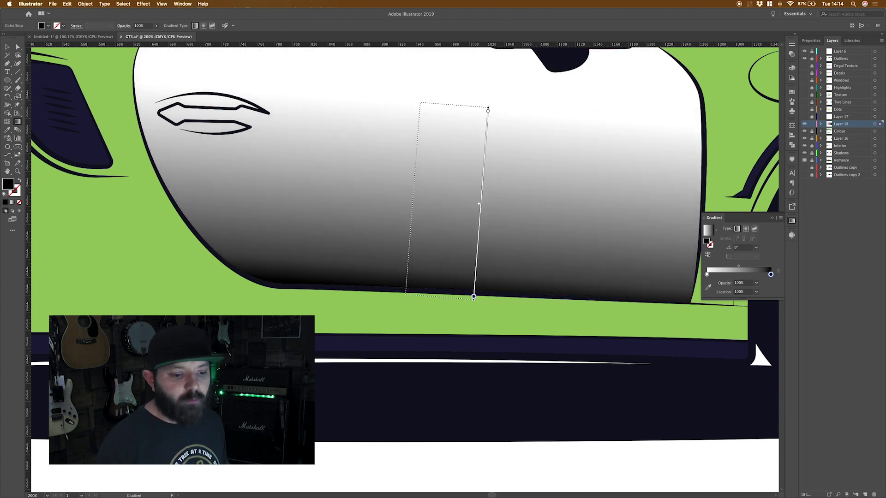
pyautogui.click(740, 267)
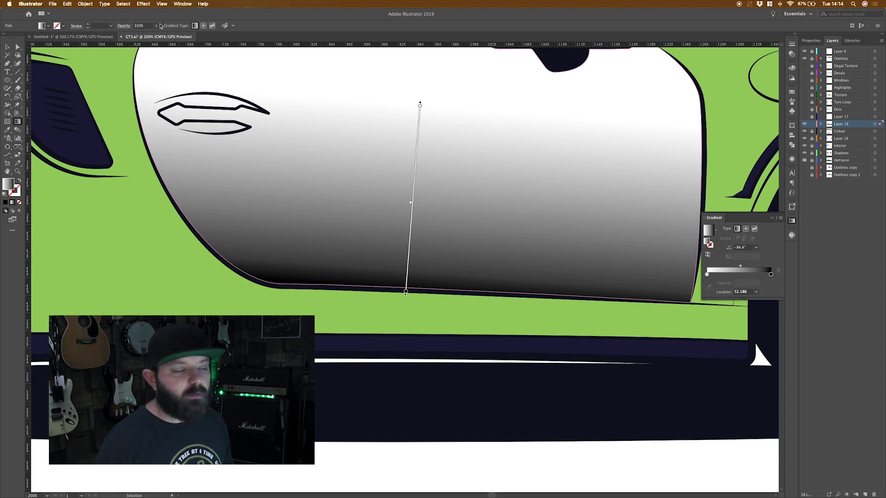
pyautogui.click(144, 4)
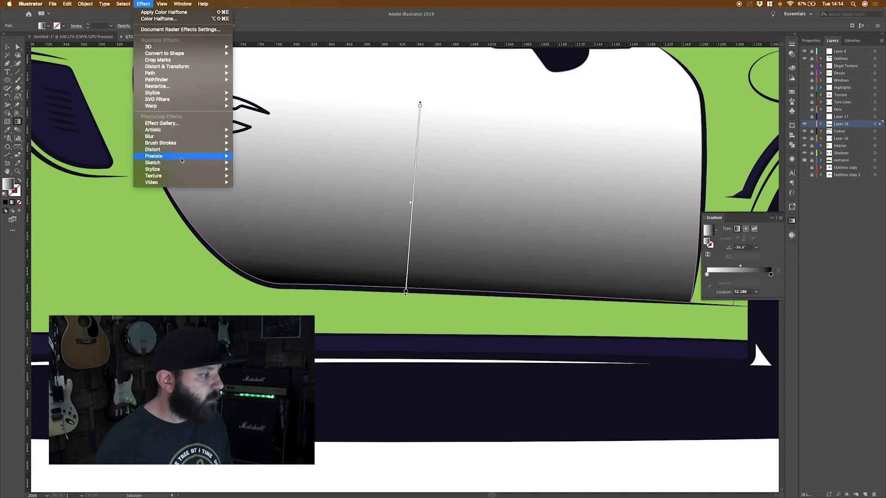
# Step: Apply a Stippled Grain effect with intensity about 30 and contrast about 28
pyautogui.click(242, 182)
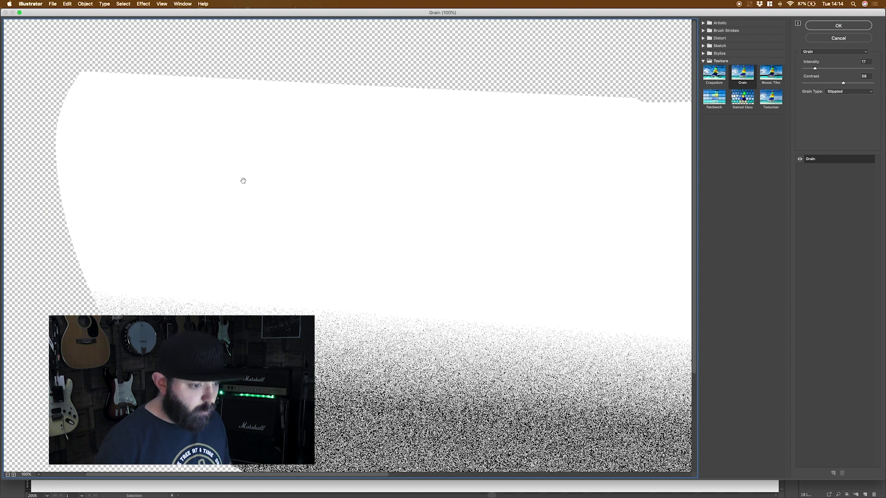
pyautogui.press('super+minus')
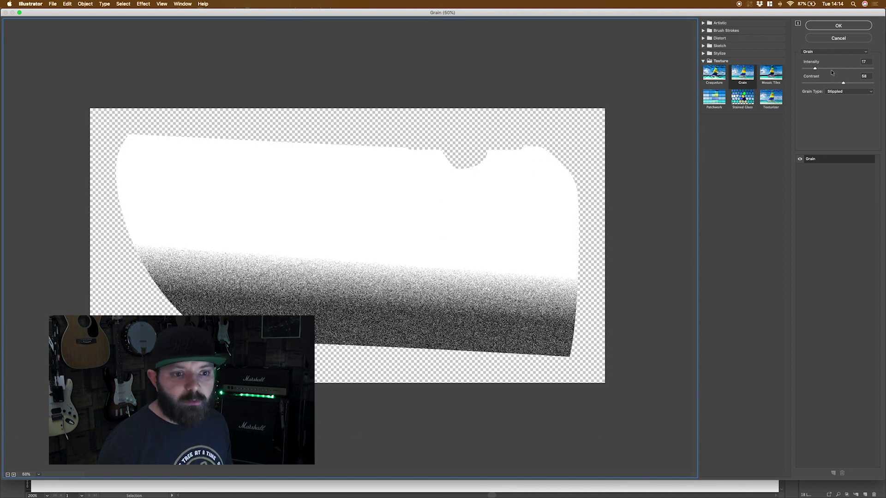
pyautogui.click(830, 69)
pyautogui.moveTo(826, 69)
pyautogui.mouseDown()
pyautogui.moveTo(818, 69)
pyautogui.moveTo(828, 83)
pyautogui.mouseUp()
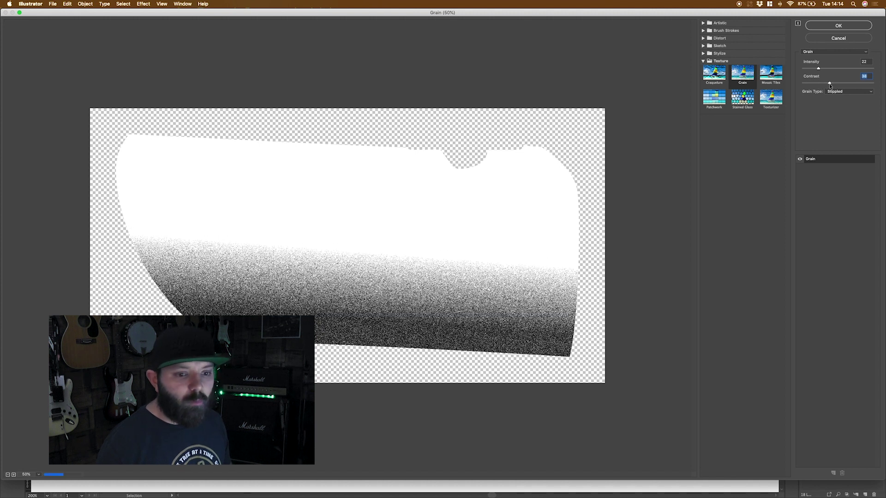
pyautogui.click(820, 68)
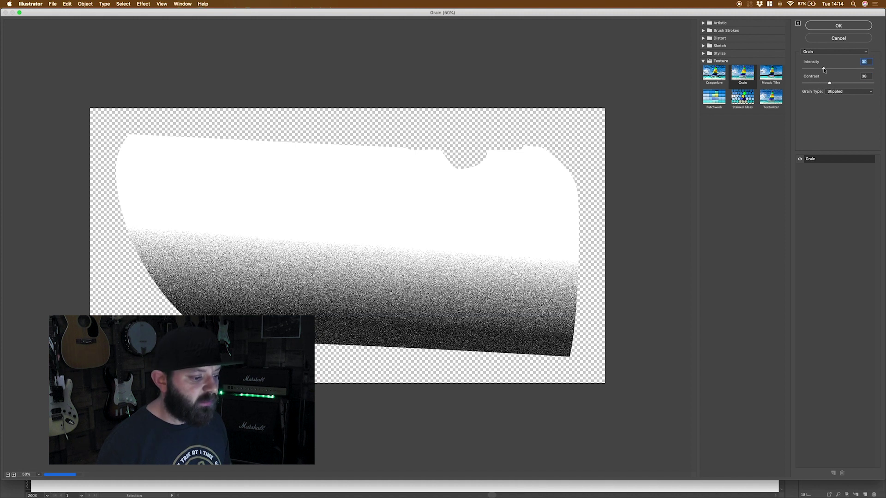
pyautogui.click(831, 28)
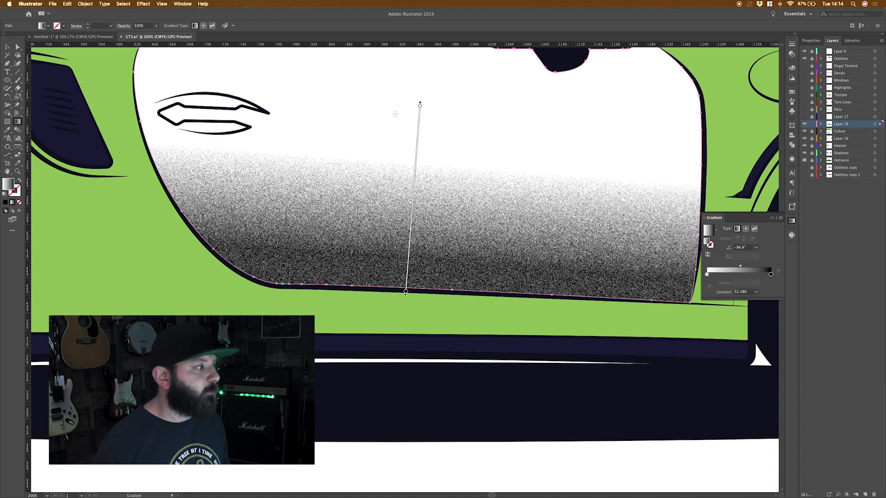
# Step: Rasterize the grainy gradient shape with Object > Rasterize, then switch to the Selection tool
pyautogui.click(84, 3)
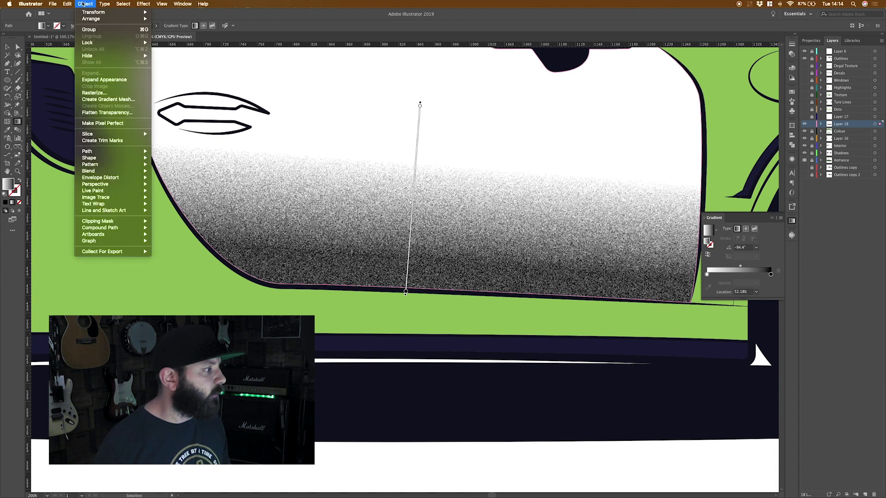
pyautogui.click(108, 93)
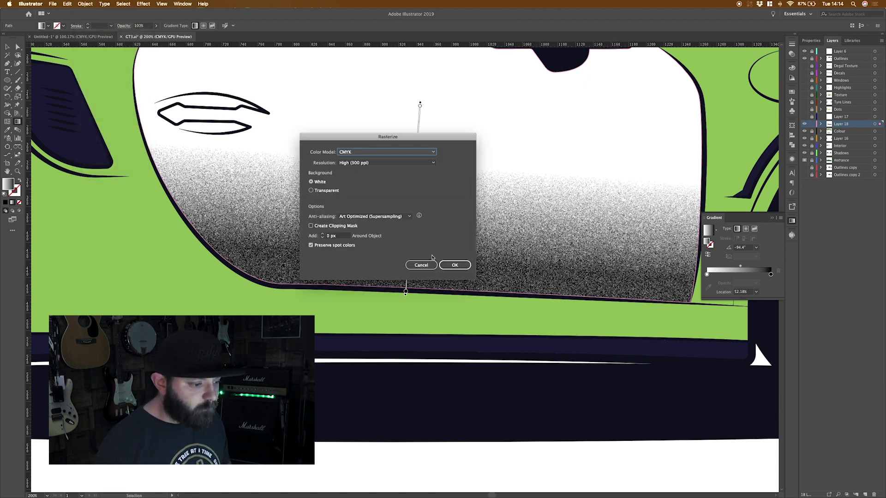
pyautogui.click(455, 265)
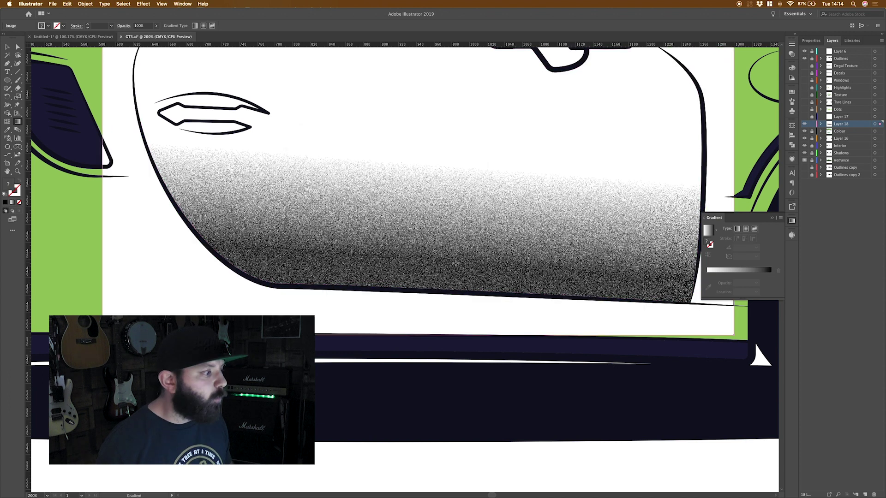
pyautogui.click(7, 46)
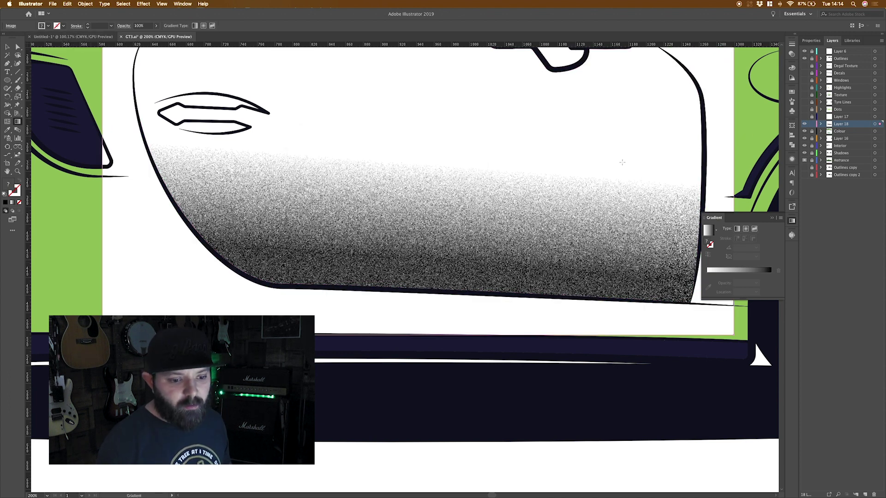
# Step: Start Image Trace on the rasterized grain image, accepting the large-image warning
pyautogui.click(792, 235)
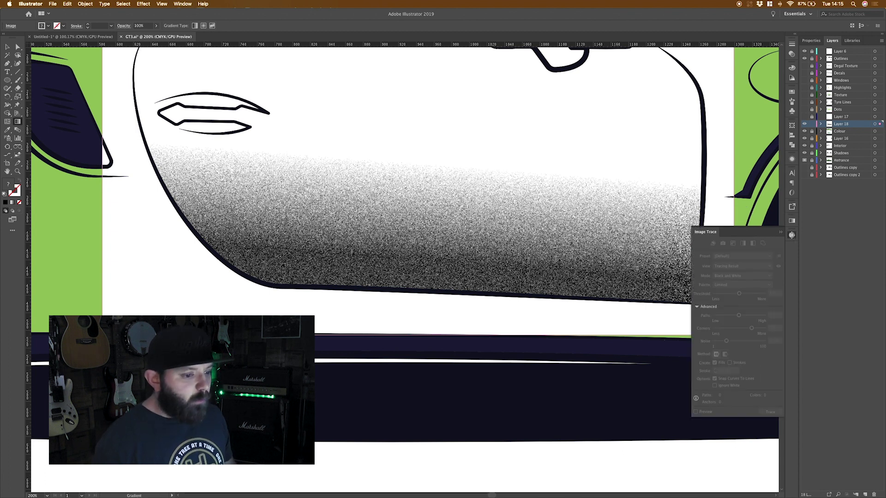
pyautogui.press('v')
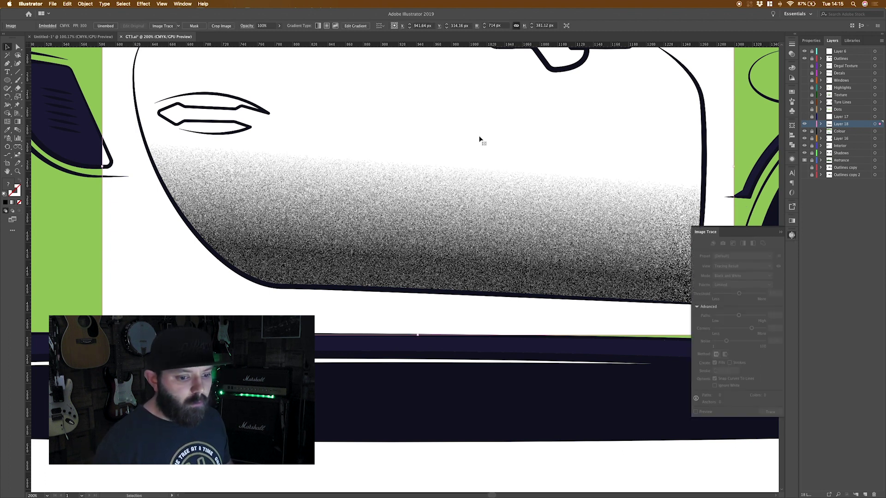
pyautogui.click(168, 27)
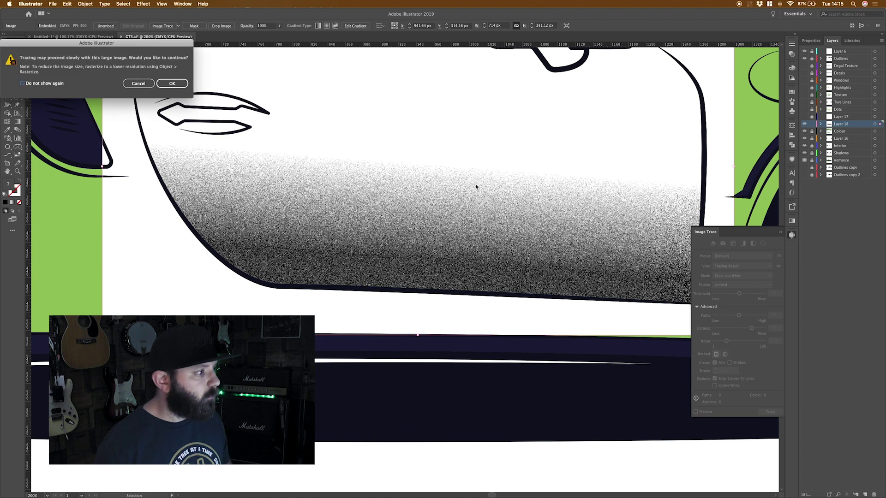
pyautogui.click(163, 84)
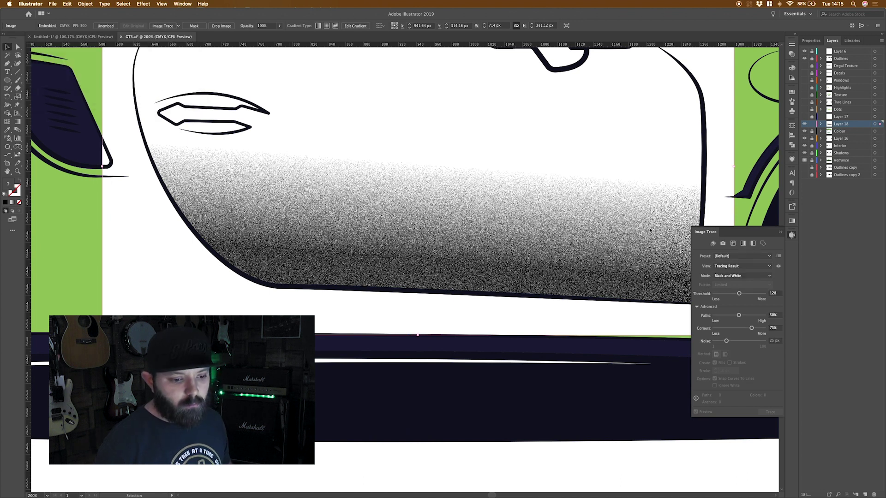
# Step: Trace with the Sketched Art preset, threshold about 150 and noise 8 px, then expand
pyautogui.click(754, 257)
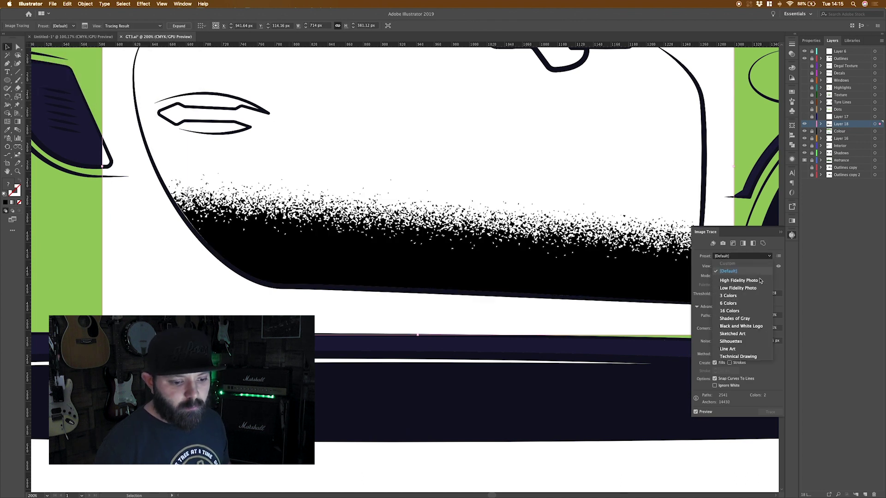
pyautogui.click(754, 335)
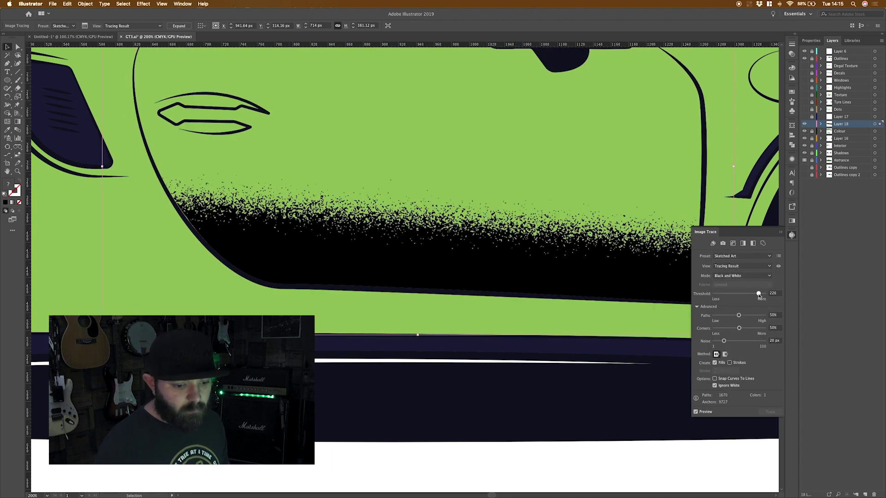
pyautogui.moveTo(720, 344); pyautogui.dragTo(721, 343)
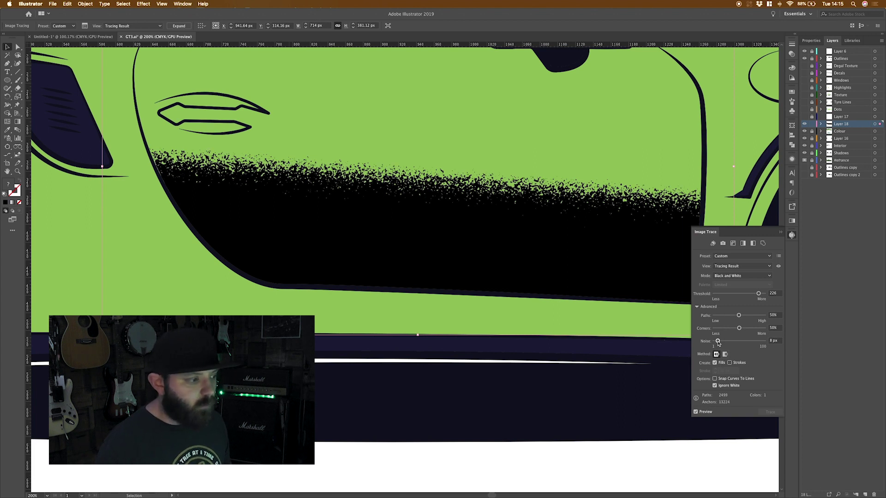
pyautogui.moveTo(732, 343); pyautogui.dragTo(734, 344)
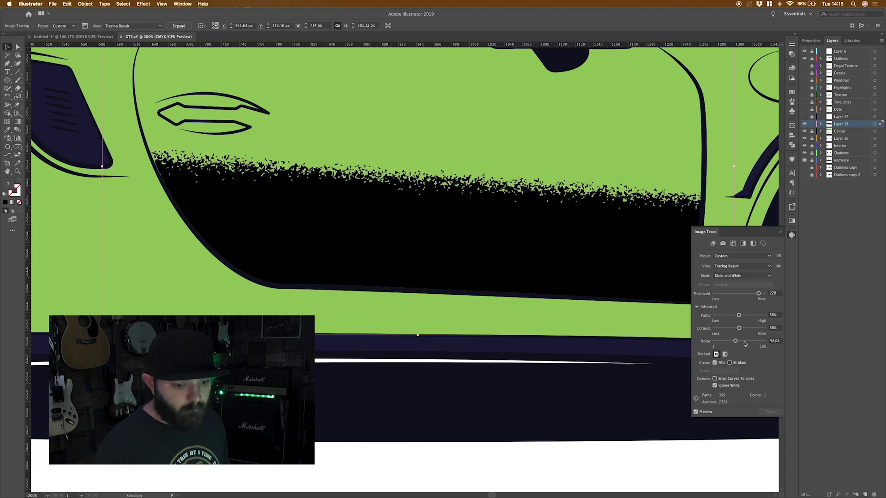
pyautogui.moveTo(757, 294); pyautogui.dragTo(743, 294)
pyautogui.moveTo(735, 341); pyautogui.dragTo(717, 340)
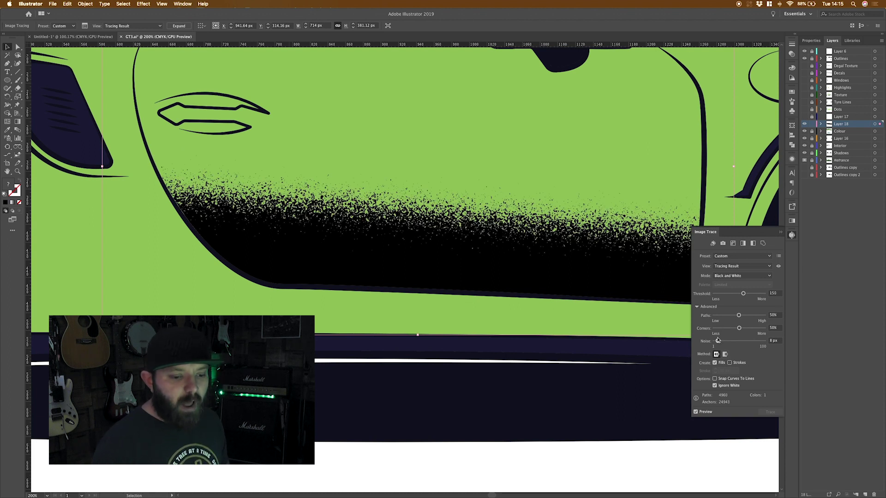
pyautogui.click(179, 27)
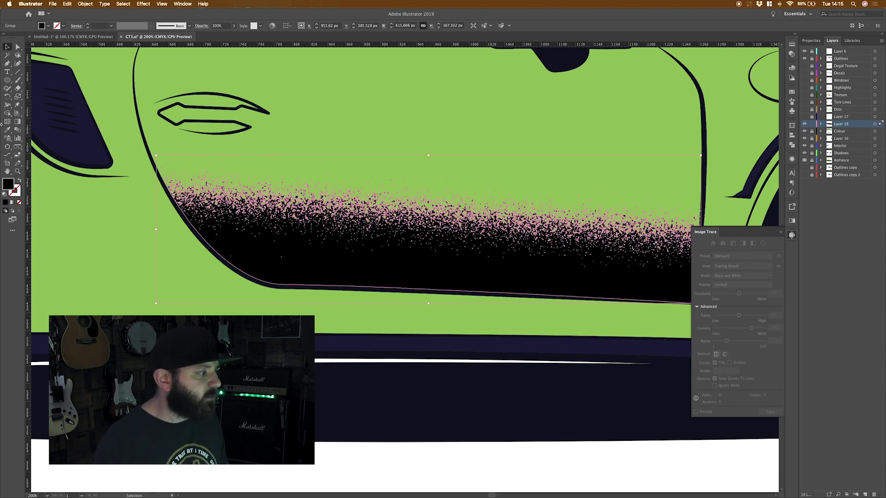
# Step: Recolour the speckle shapes to the darker green 8ab24b, then deselect
pyautogui.press('i')
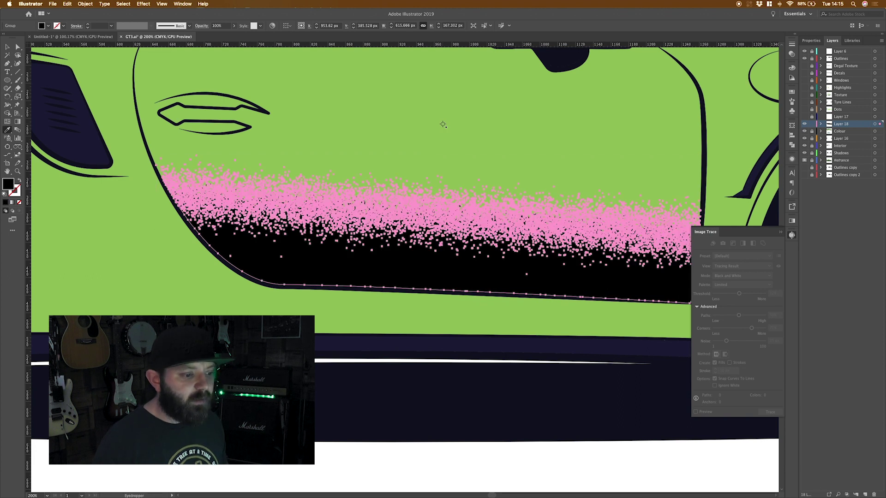
pyautogui.click(441, 125)
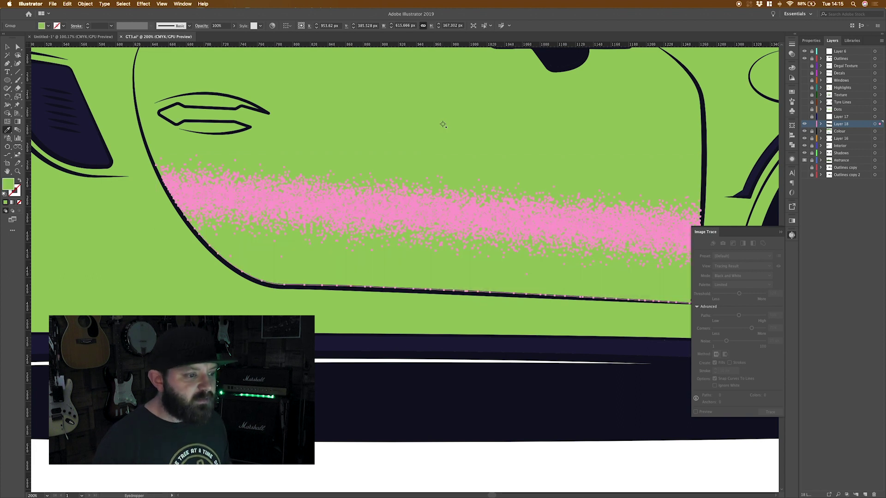
pyautogui.doubleClick(7, 187)
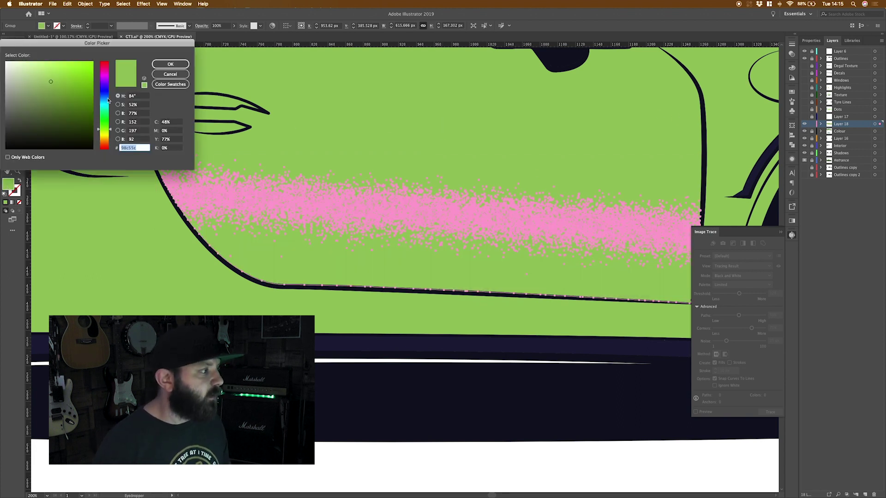
pyautogui.write('8ab24b')
pyautogui.click(176, 64)
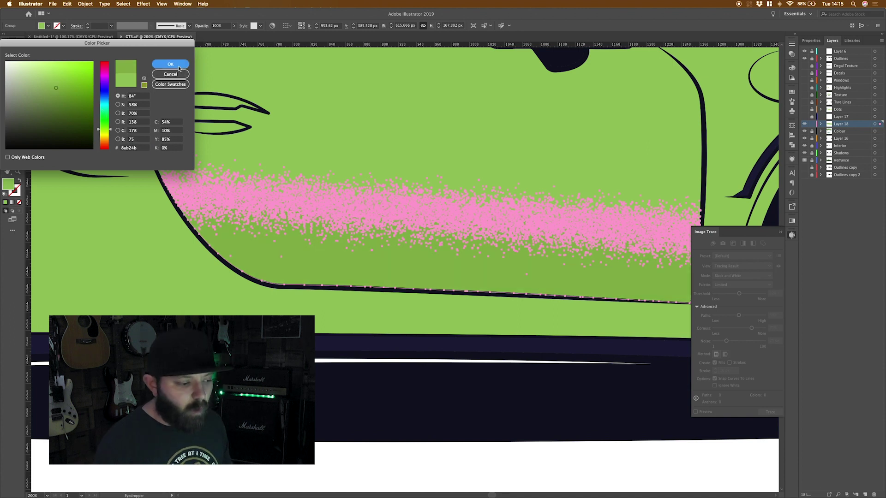
pyautogui.hotkey('ctrl', 'shift', 'a')
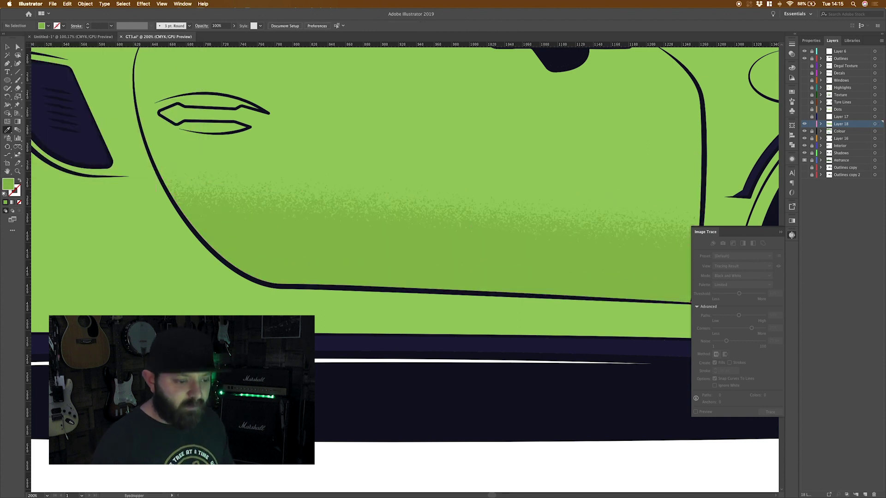
# Step: Zoom out from 200% to 150% to show the whole shaded door
pyautogui.hotkey('ctrl', '-')
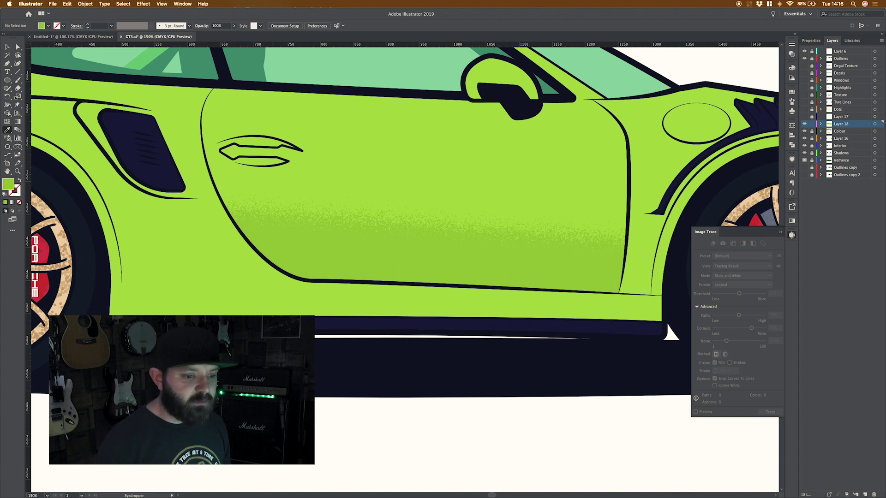